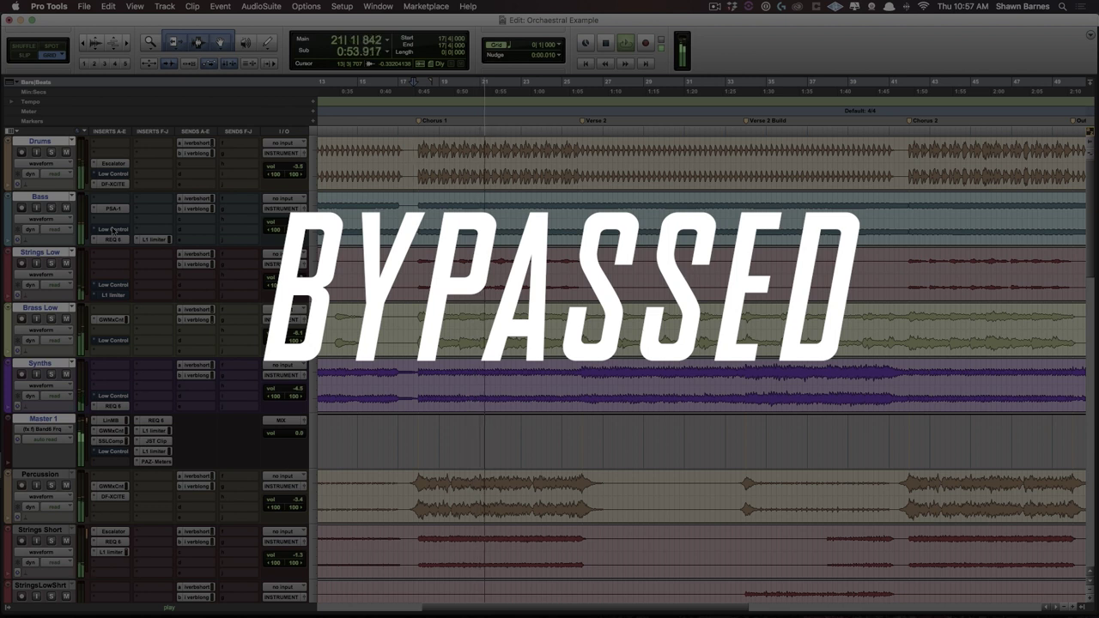
Engage the Low Control inserts across all selected tracks and play the mix into Chorus 1 with them on.
key(space)
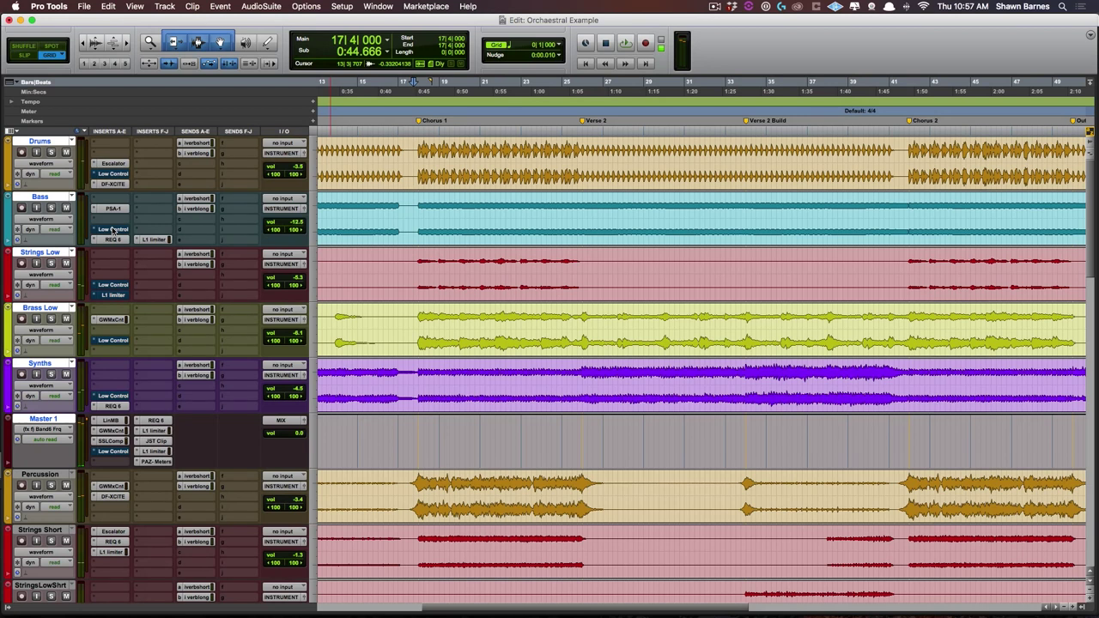
alt+super+click(112, 231)
key(space)
alt+super+click(111, 231)
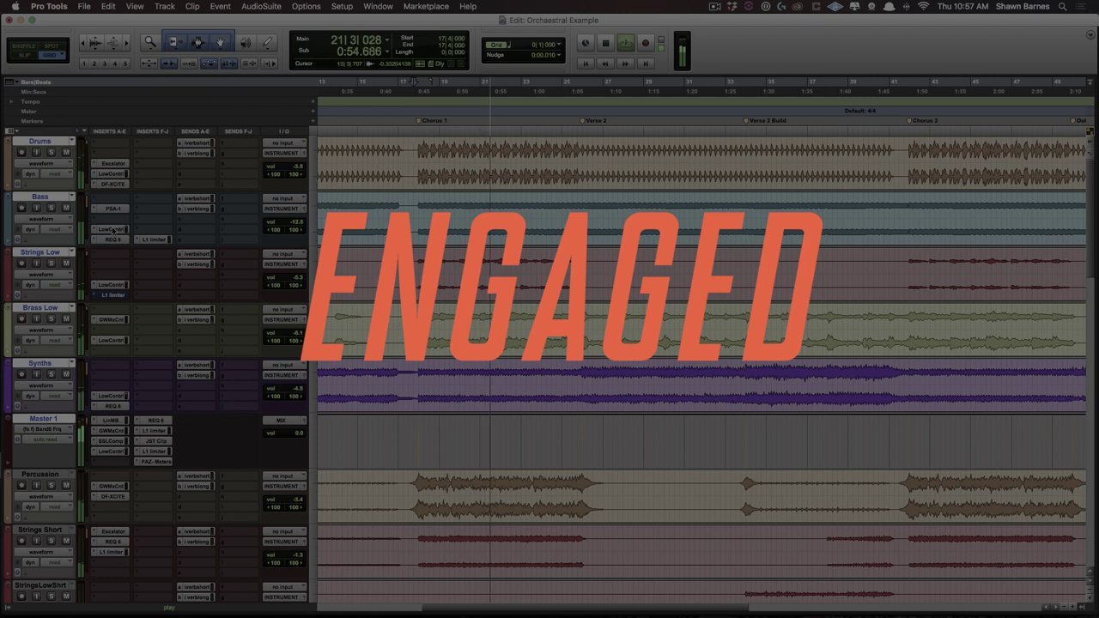
key(space)
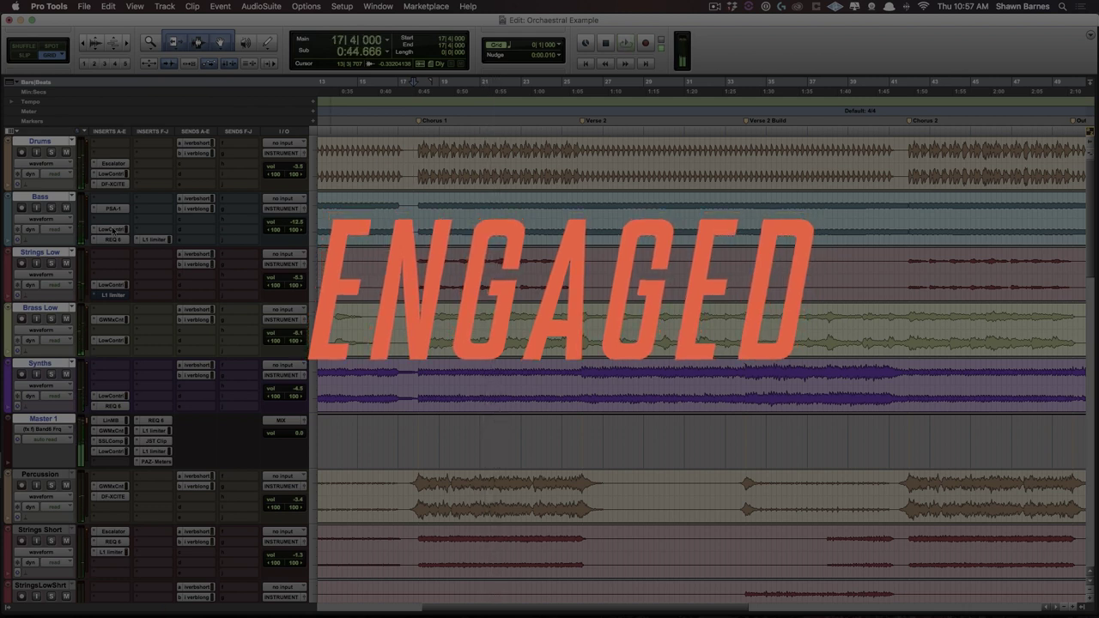
Compare the mix through Chorus 1 with the selected tracks' Low Control inserts bypassed and engaged, leaving them engaged.
key(space)
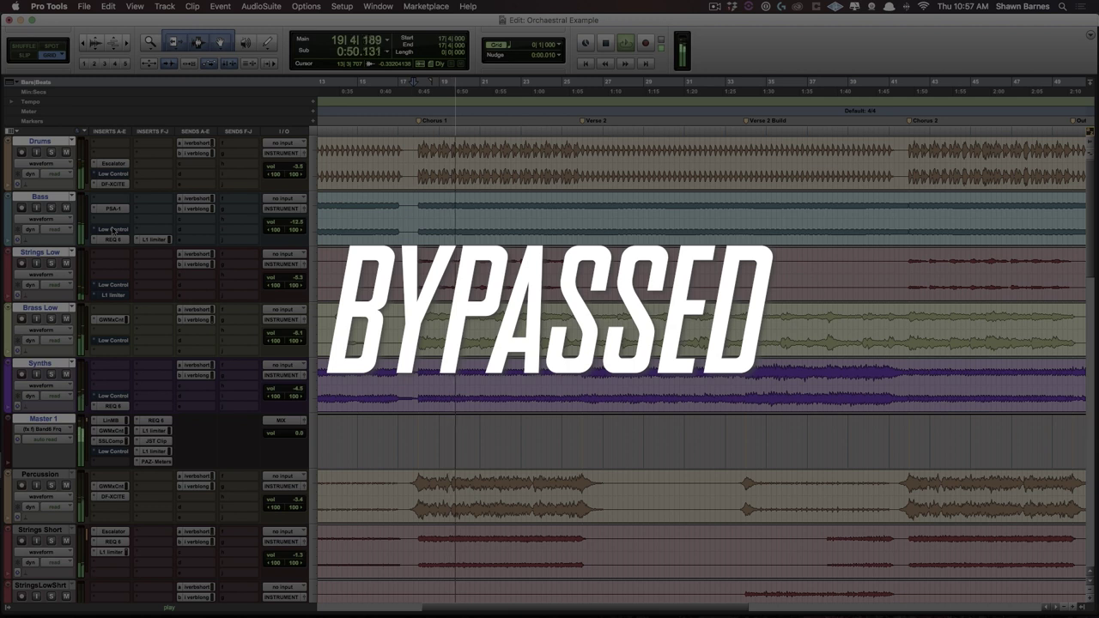
super+click(113, 229)
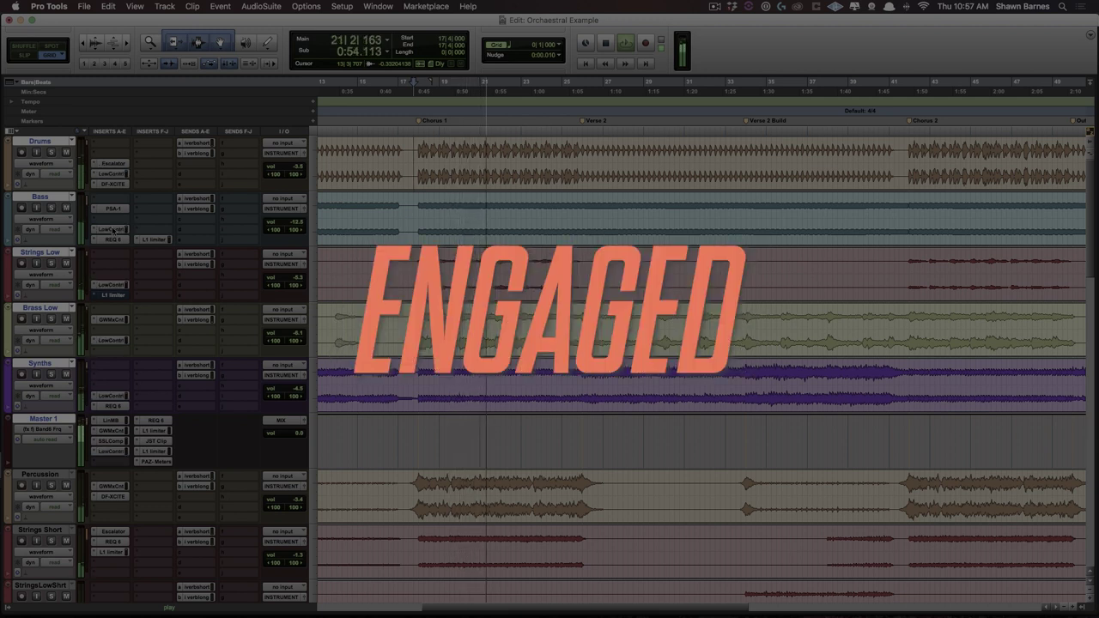
super+click(112, 230)
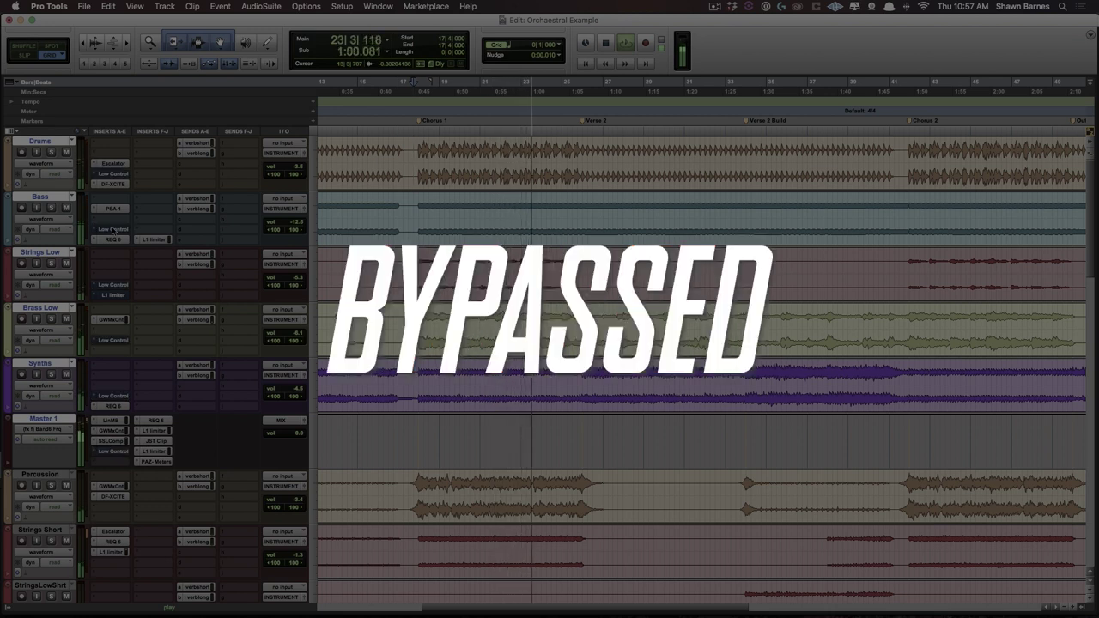
super+click(113, 229)
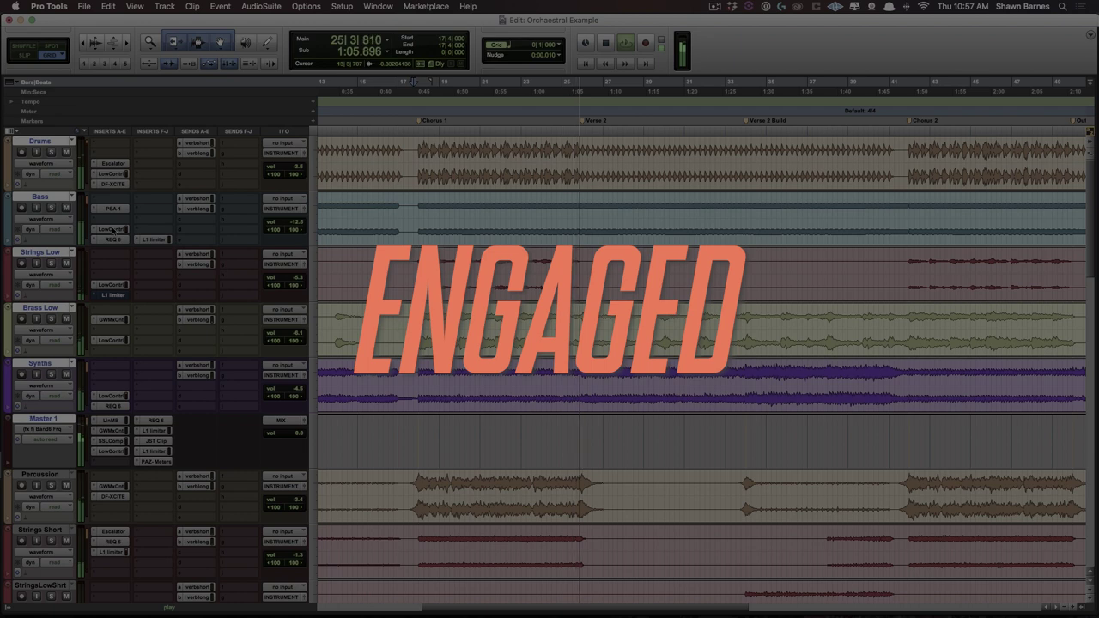
key(space)
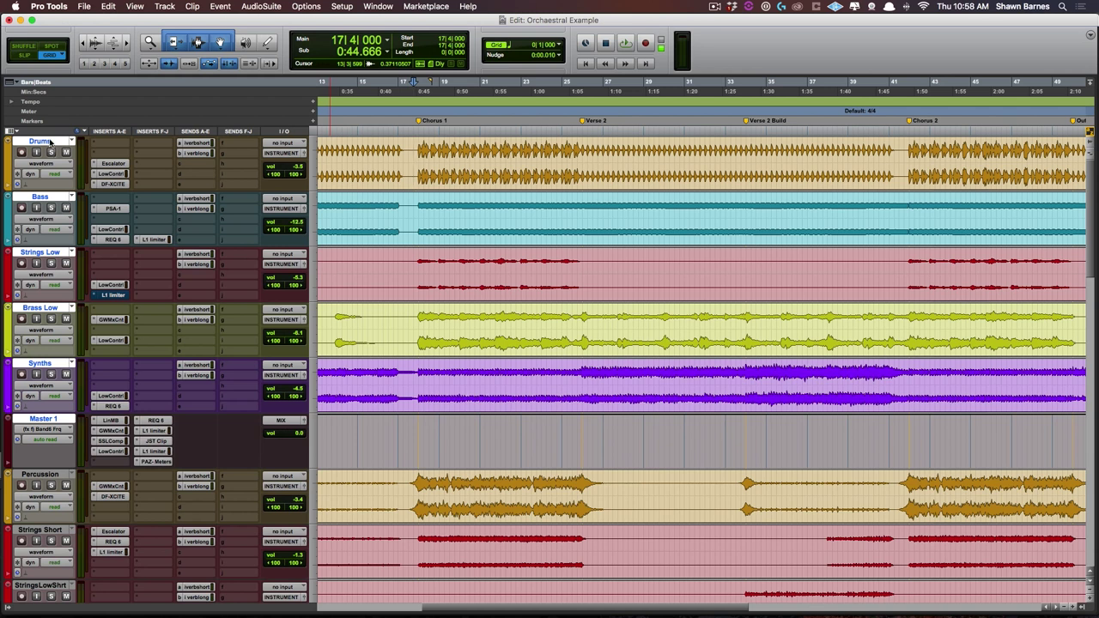
Select and solo only the Drums track, open its Low Control insert, and bypass the plugin.
click(50, 142)
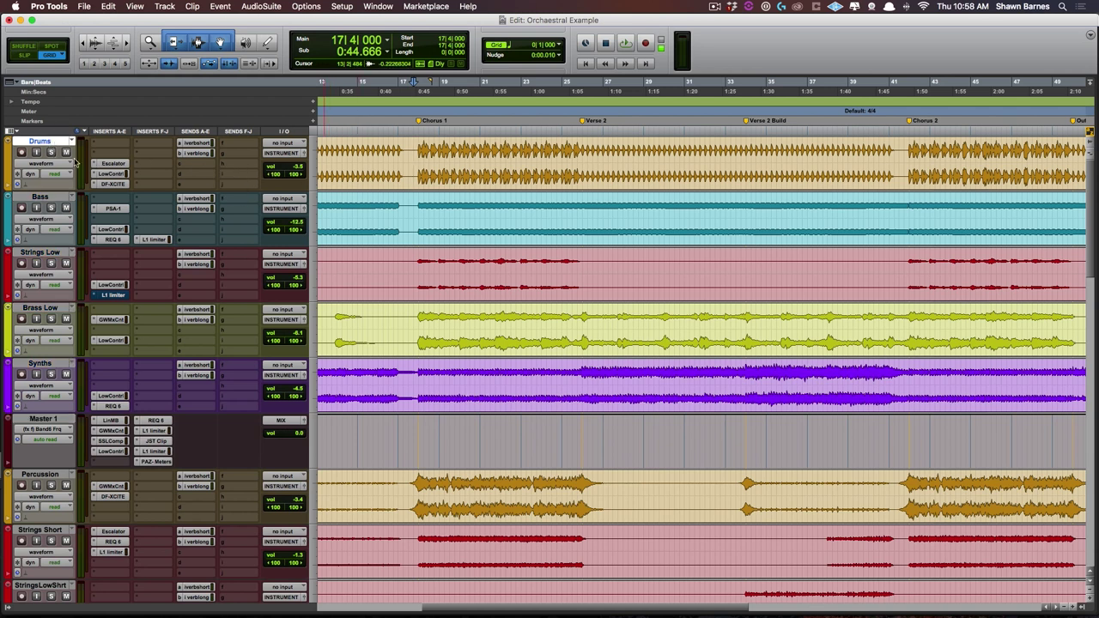
click(51, 152)
click(109, 175)
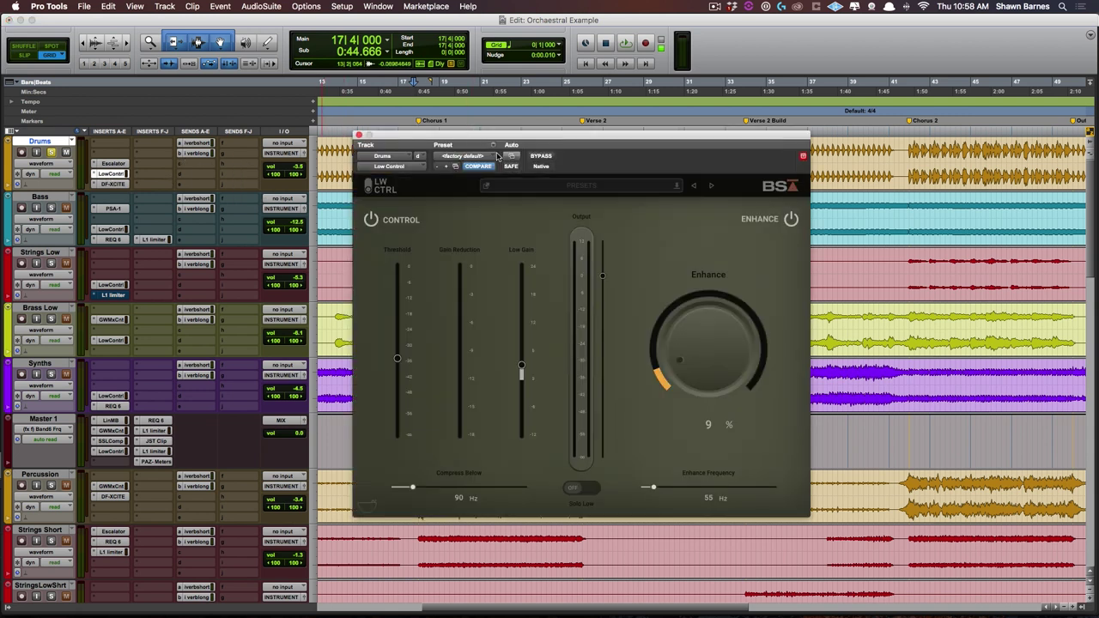
click(539, 156)
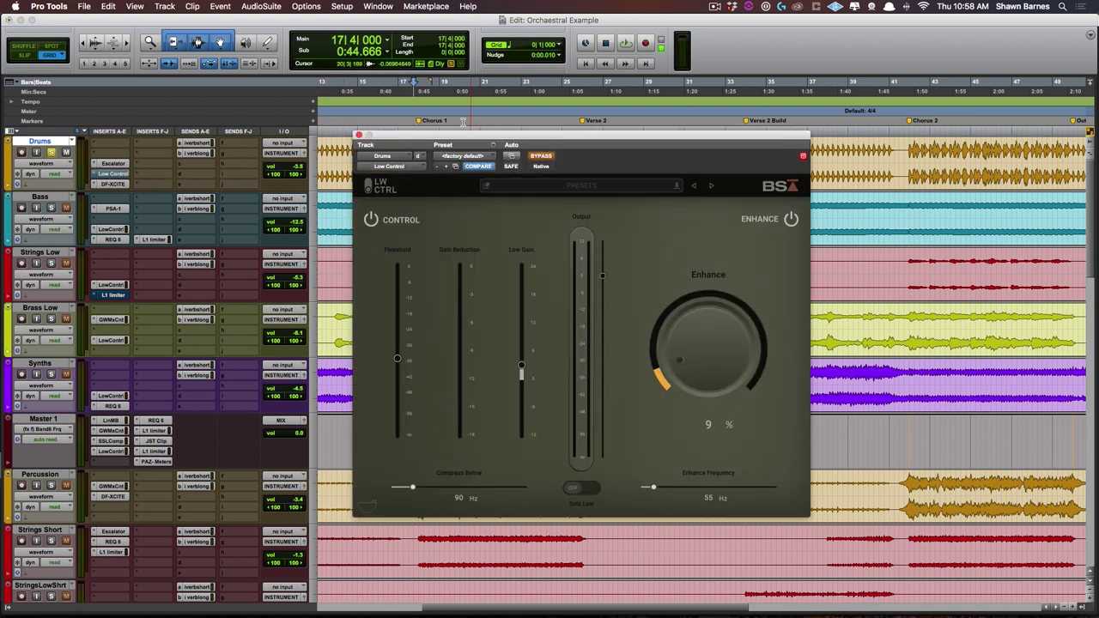
Recall the Verse 1 marker and the Chorus 1 marker, and reposition the plugin window over the tracks.
key(KP_Decimal)
key(KP_2)
key(KP_Decimal)
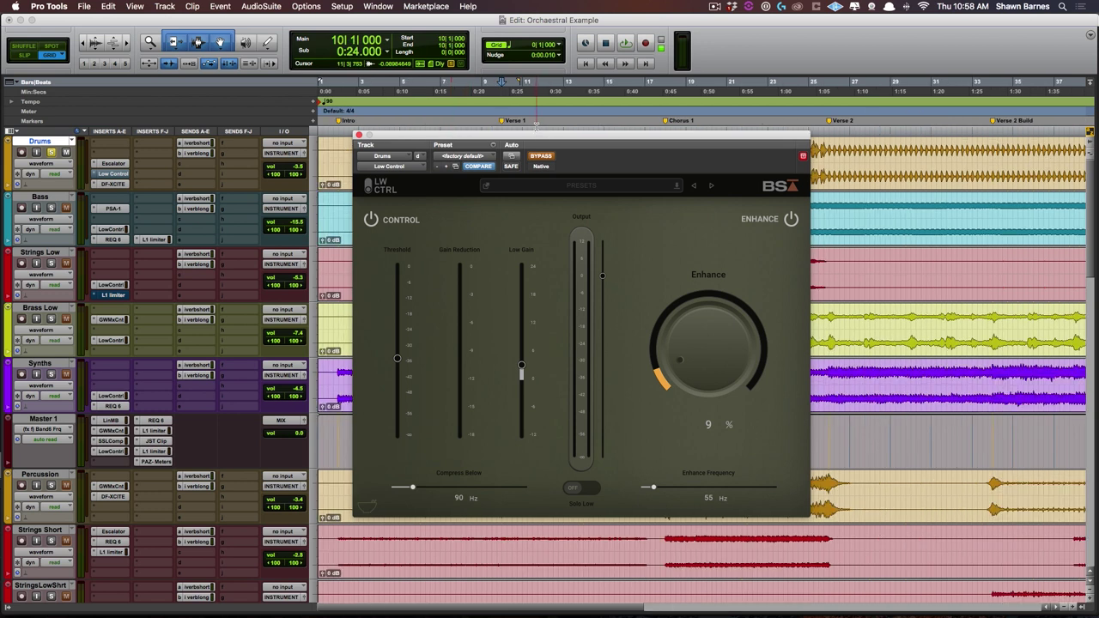
drag(536, 135, 536, 167)
key(KP_Decimal)
key(KP_3)
key(KP_Decimal)
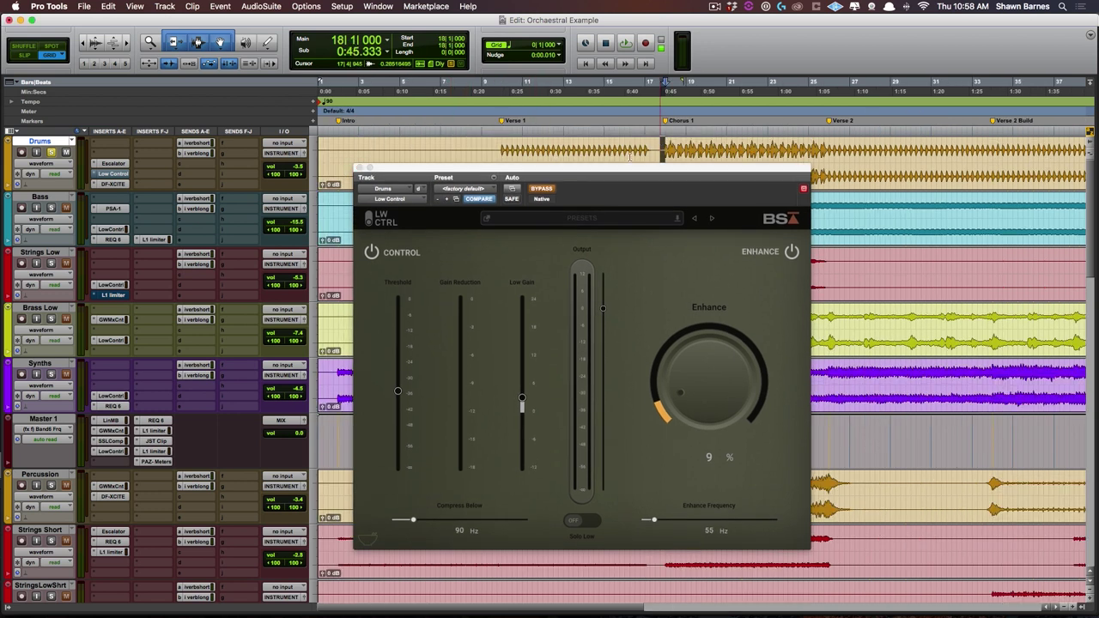
drag(612, 172, 607, 105)
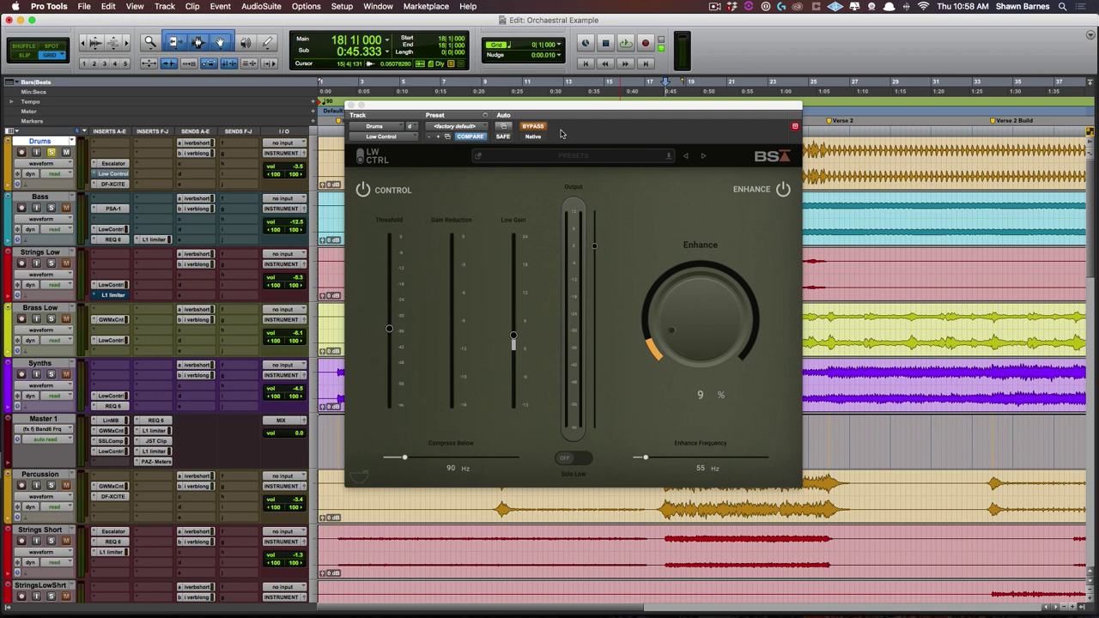
Play the soloed drums from Chorus 1, once with Low Control bypassed and once with it engaged.
key(space)
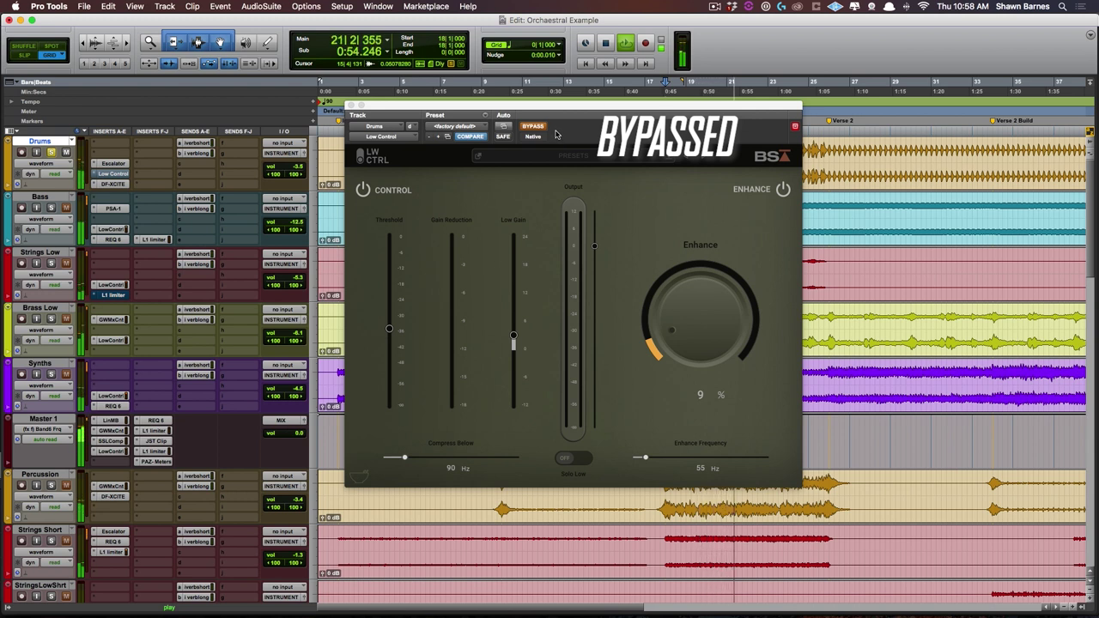
key(space)
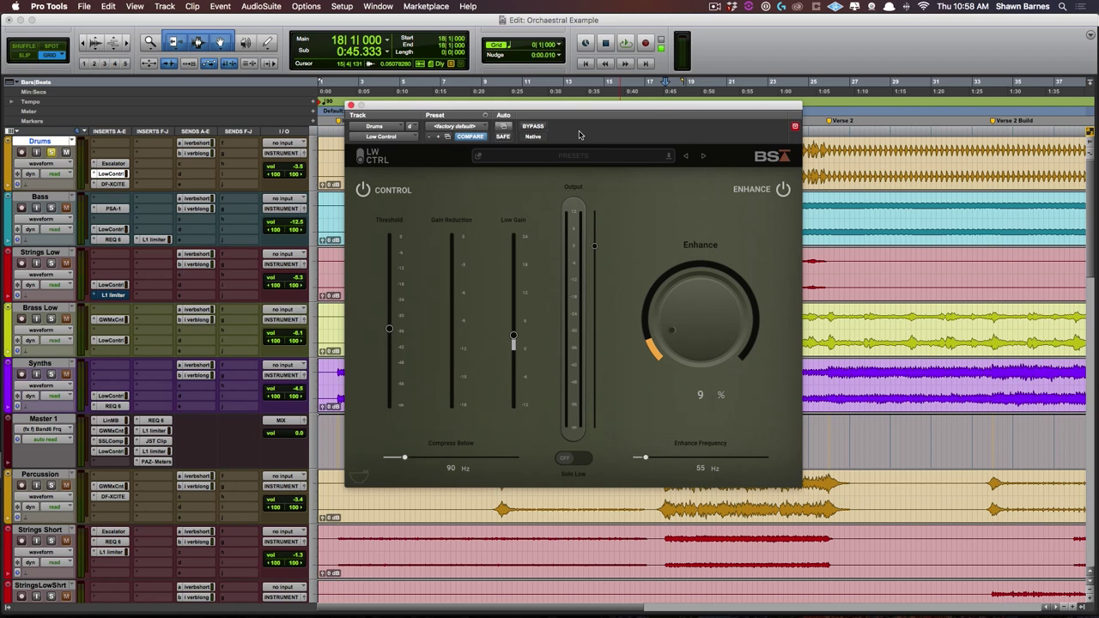
key(space)
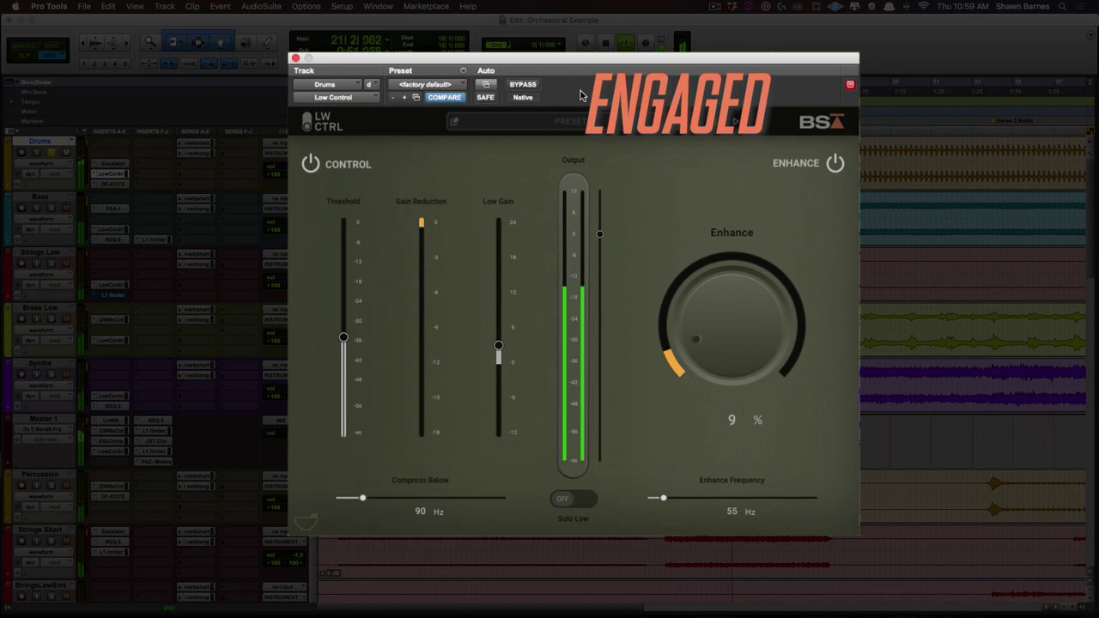
key(space)
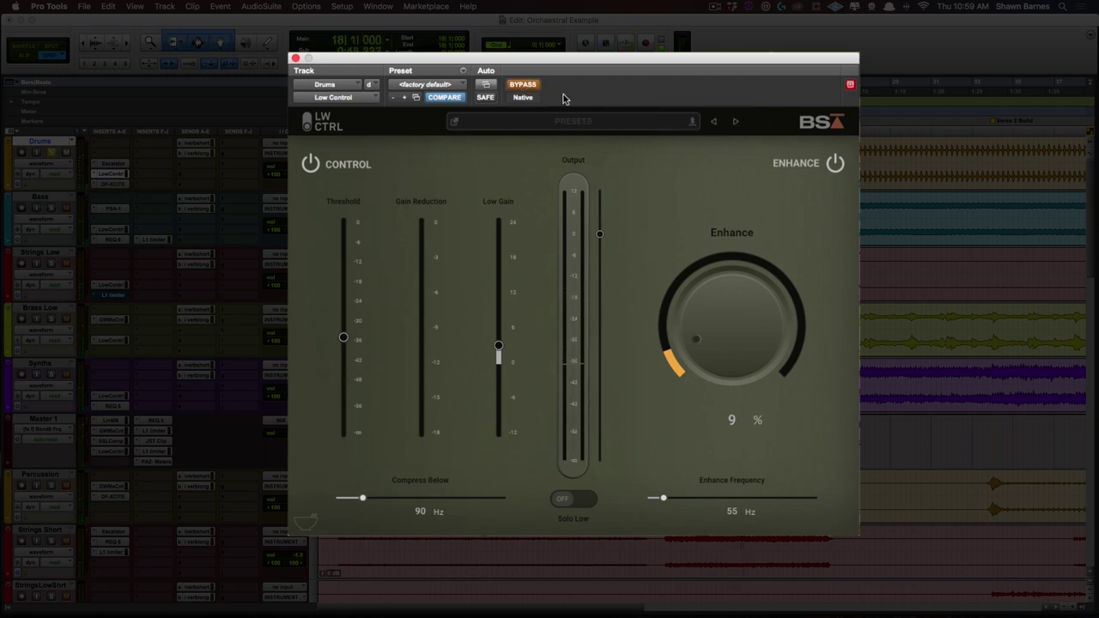
Toggle the bypass of the Drums' Low Control while Chorus 1 plays, ending with the plugin engaged.
key(space)
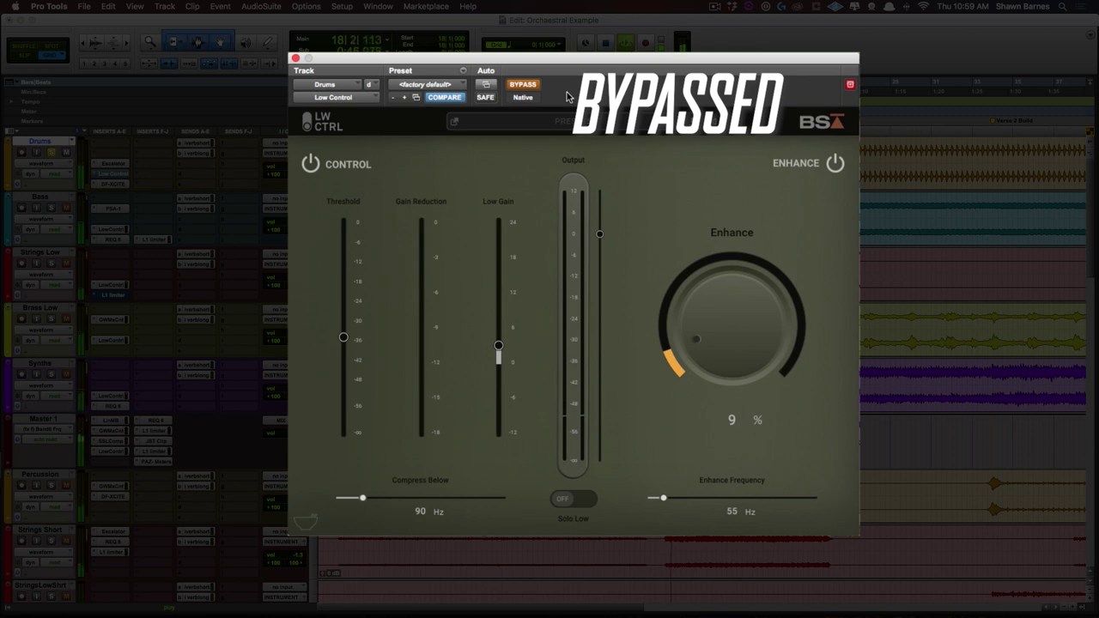
click(523, 85)
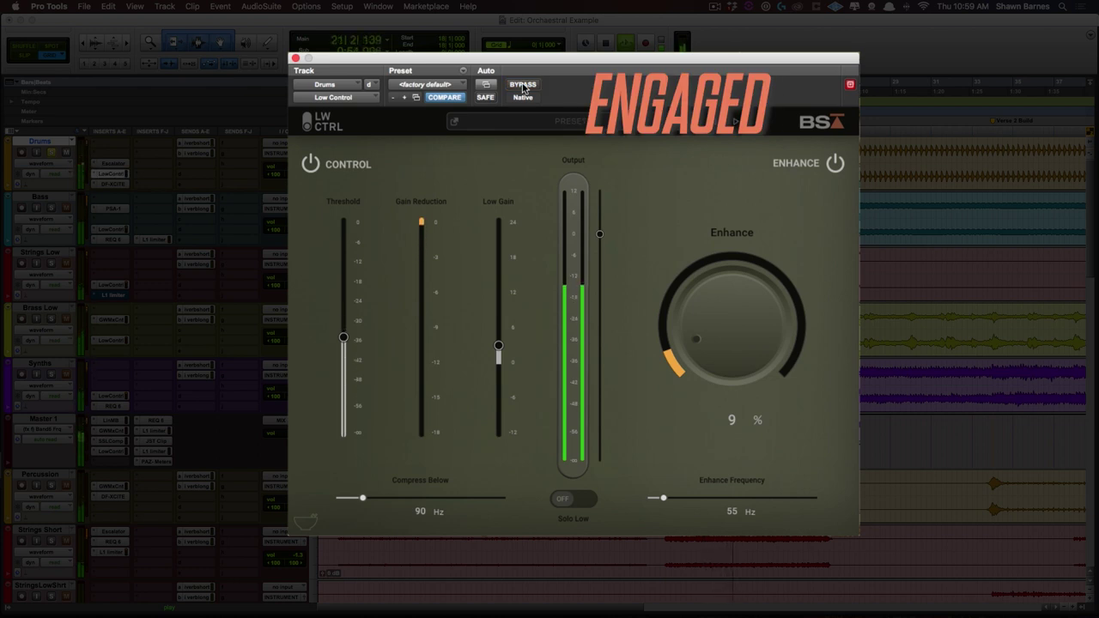
click(523, 85)
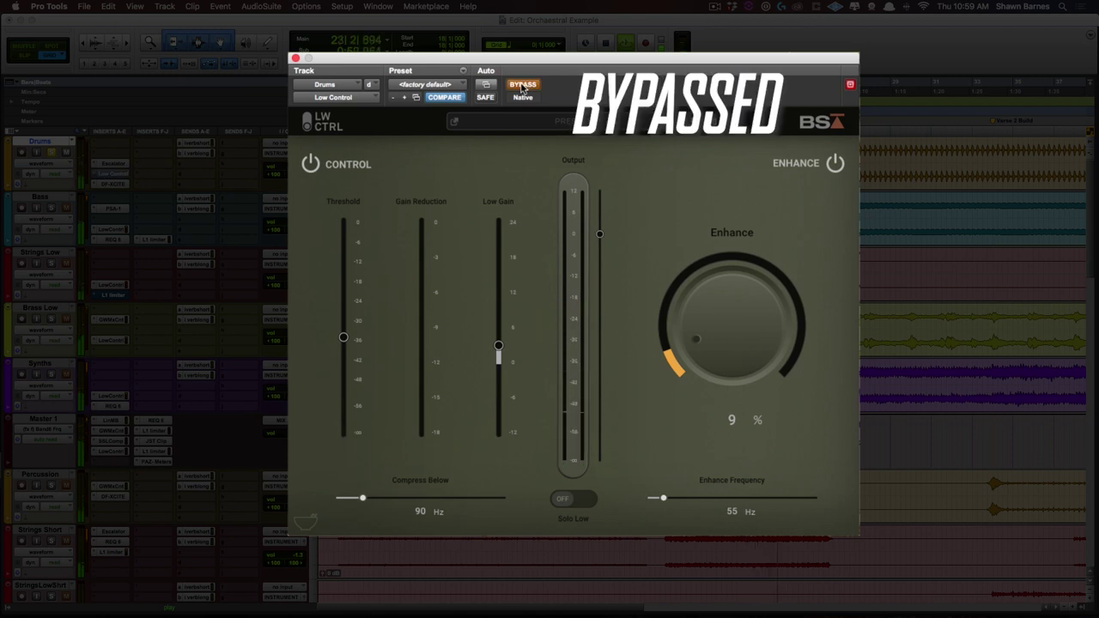
click(523, 85)
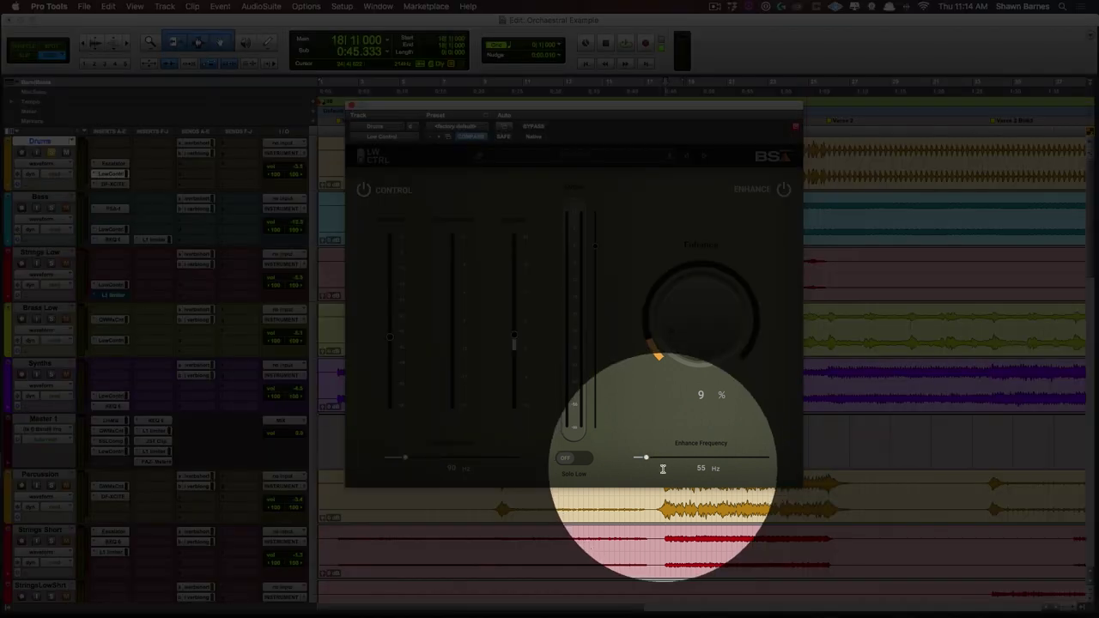
Inspect the Enhance Frequency setting in Low Control on Drums and on Bass, and close the plugin window.
mouse_move(646, 457)
mouse_down()
mouse_move(658, 457)
mouse_move(648, 461)
mouse_up()
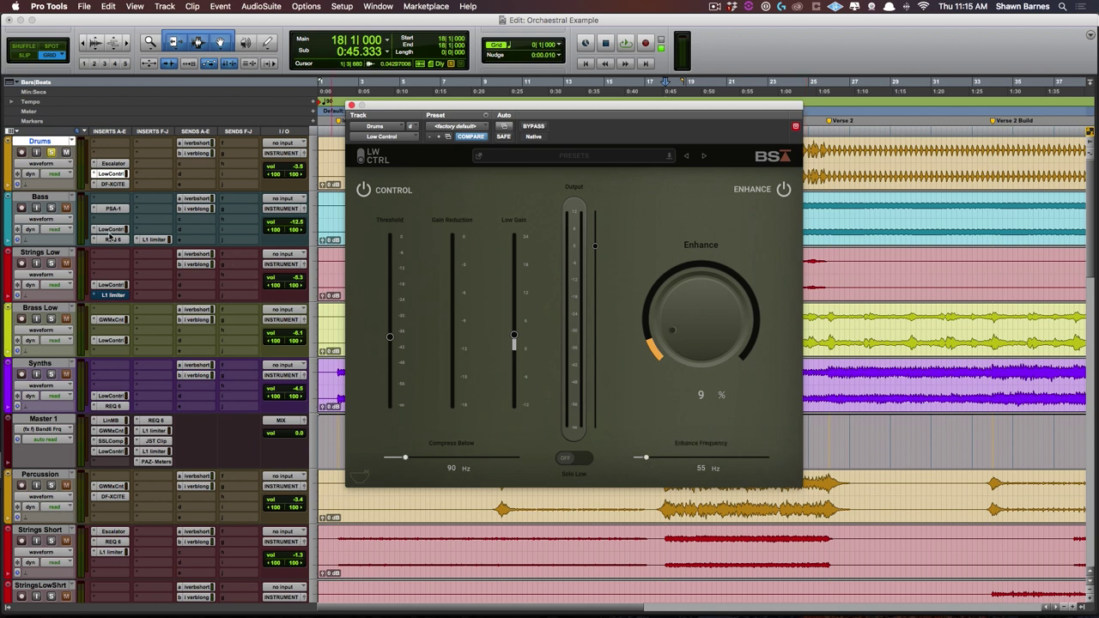
click(110, 229)
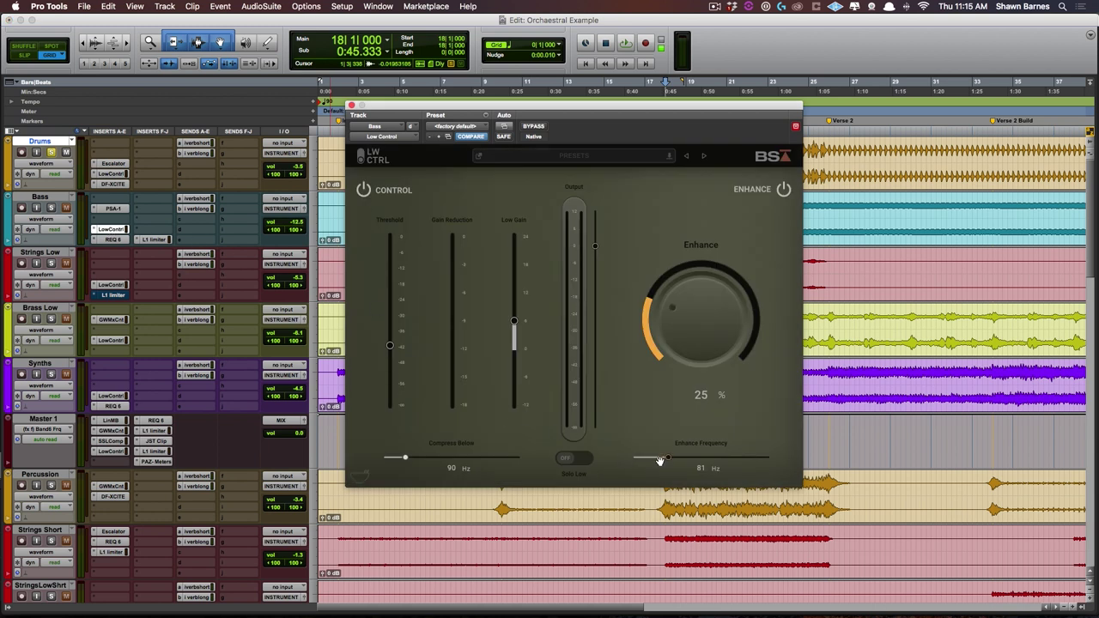
drag(673, 461, 670, 460)
click(351, 105)
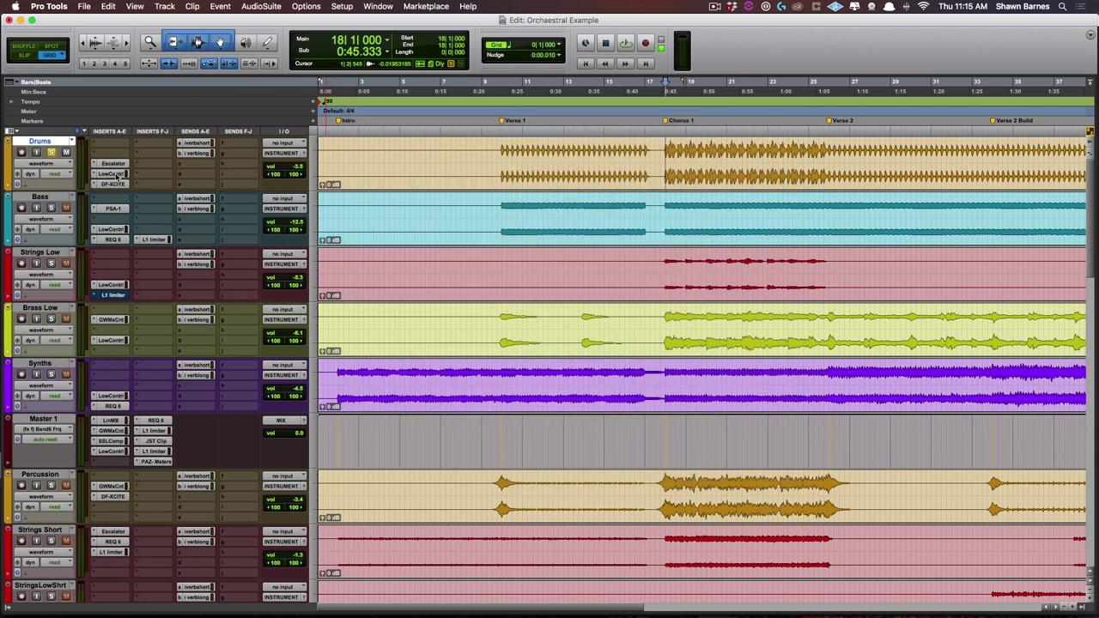
Set the Drums' Low Control threshold just below -48 dB, Low Gain to 12.8 dB and Compress Below to 224 Hz while auditioning.
click(113, 174)
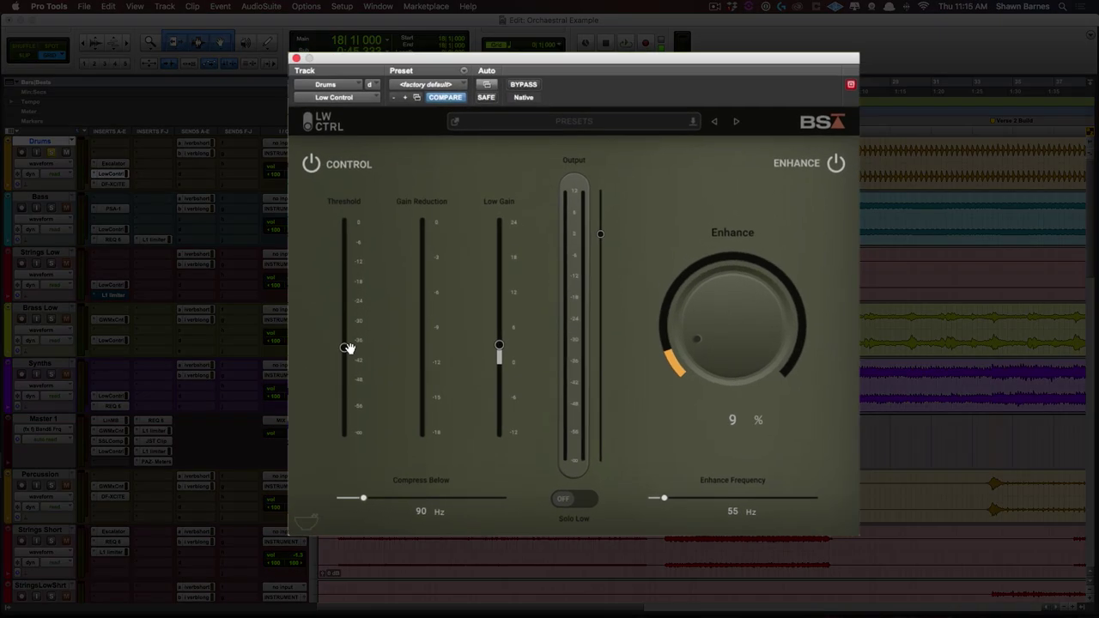
drag(390, 337, 344, 390)
drag(499, 345, 504, 294)
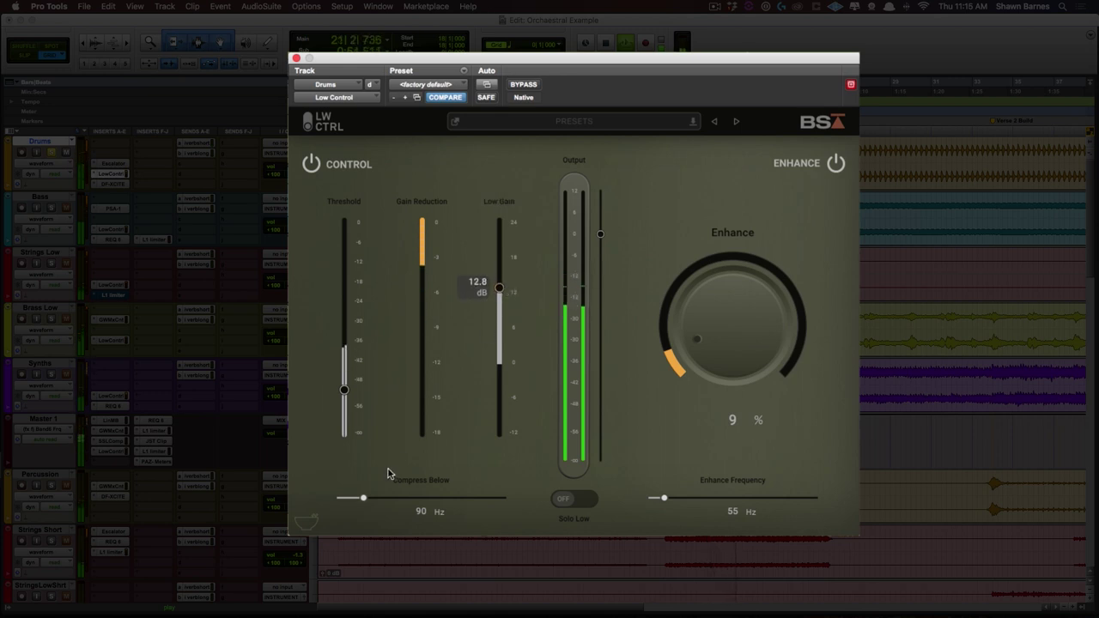
drag(364, 498, 481, 504)
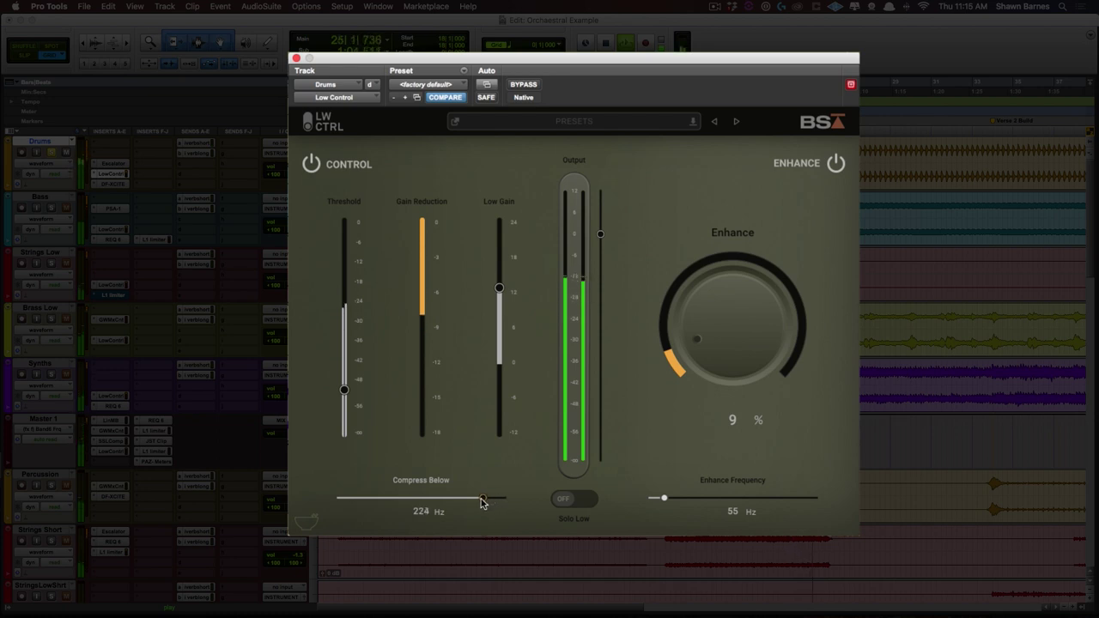
key(space)
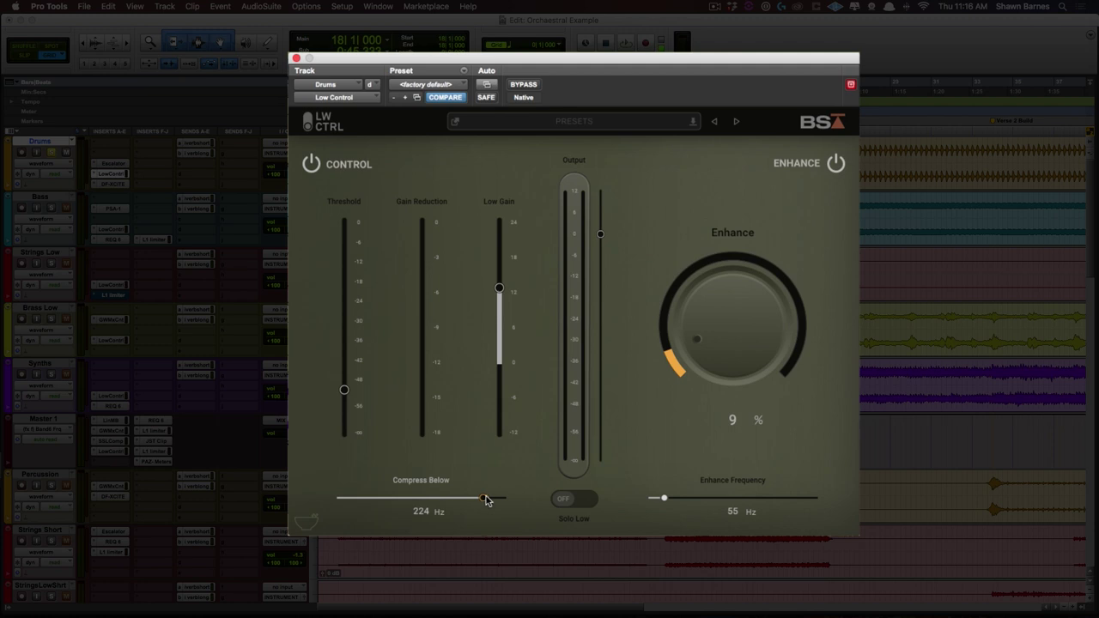
With playback stopped, set Compress Below to 90 Hz, raise it to 222 Hz, and lower it to 89 Hz.
drag(462, 501, 363, 504)
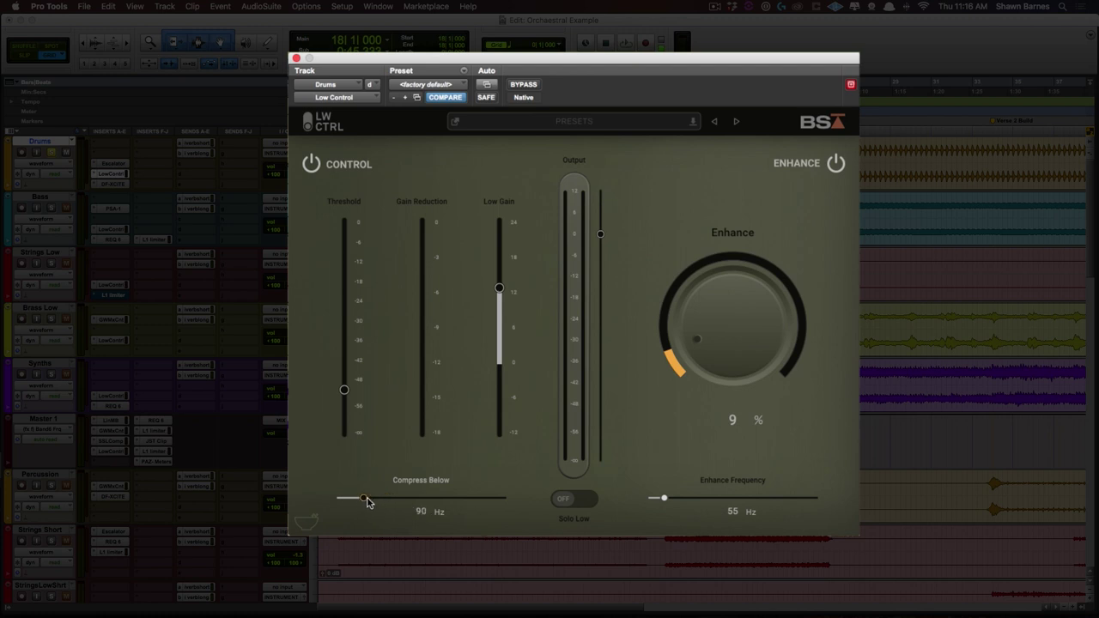
drag(382, 504, 491, 506)
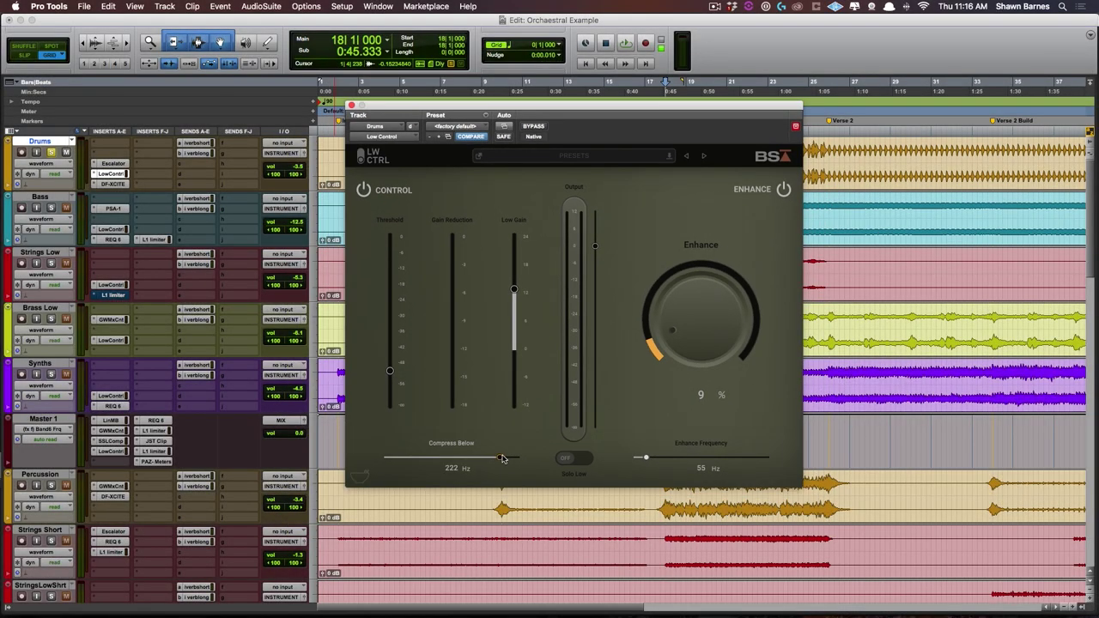
drag(501, 459, 447, 460)
drag(403, 459, 404, 459)
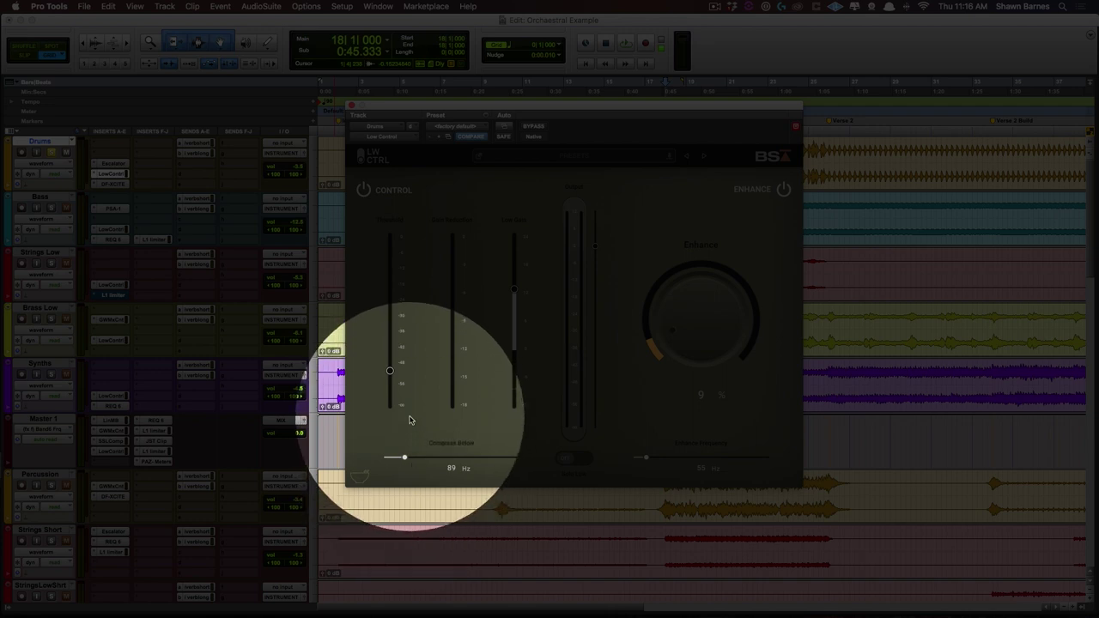
Raise Compress Below to 249 Hz while the drums play, stop playback, and bring it down to 117 Hz.
key(space)
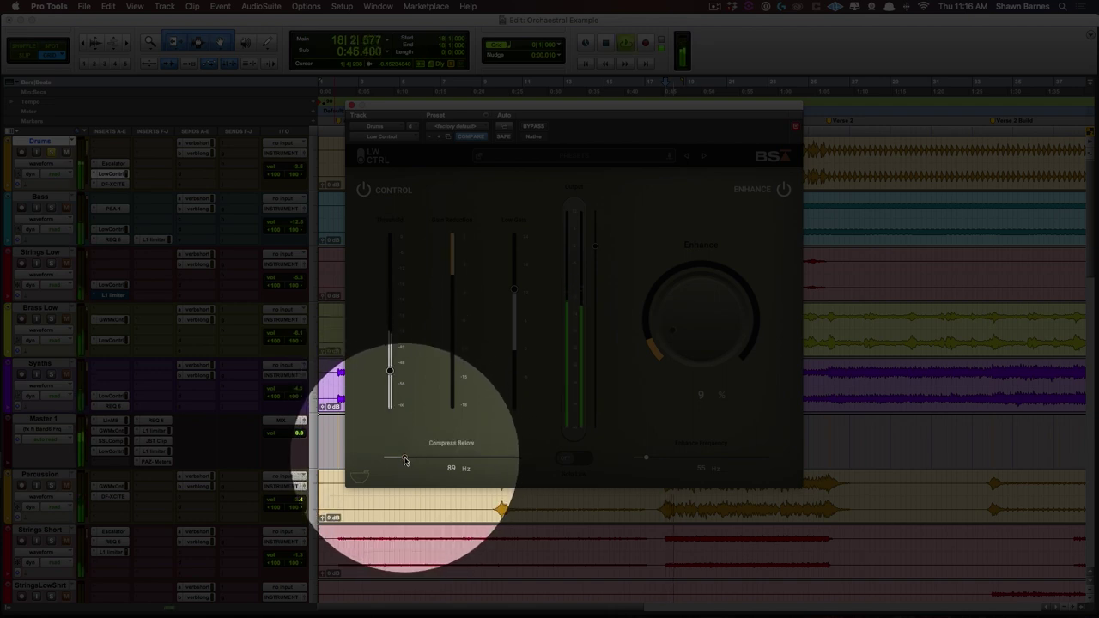
drag(405, 460, 518, 460)
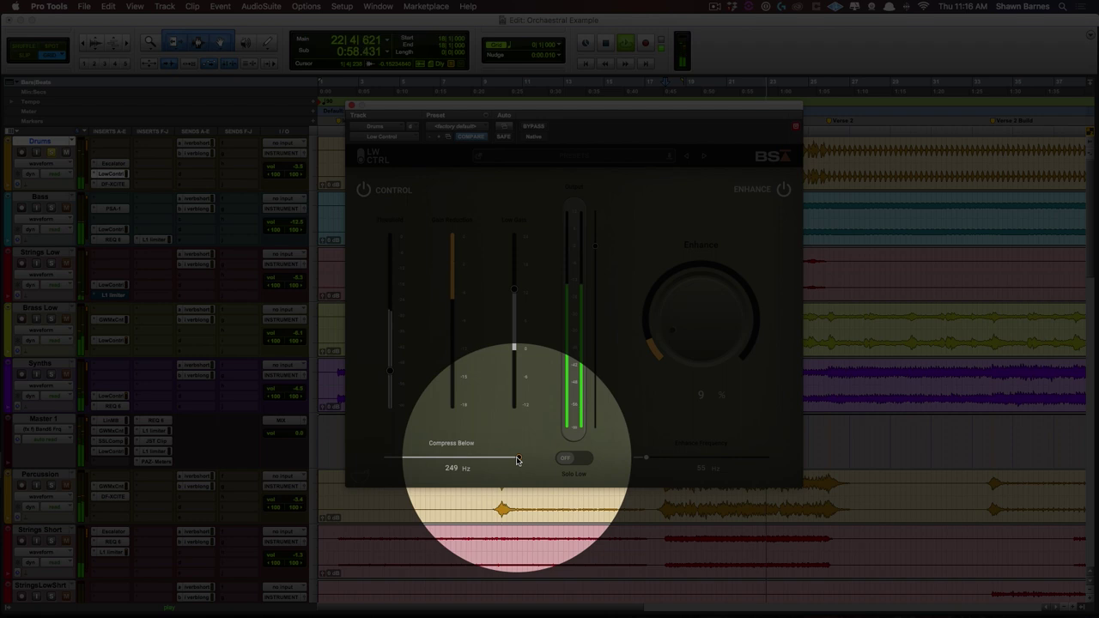
key(space)
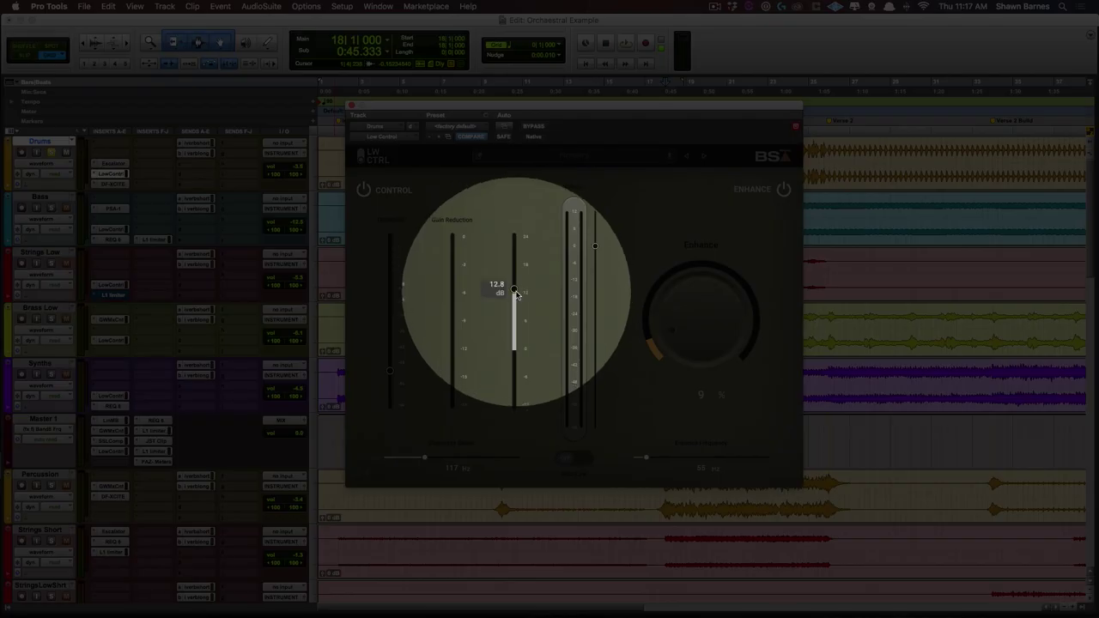
Lower the Drums' Low Gain slightly, set Compress Below to 90 Hz and the threshold to -36.7 dB, and audition the result.
mouse_move(512, 292)
mouse_down()
mouse_move(503, 311)
mouse_move(518, 299)
mouse_up()
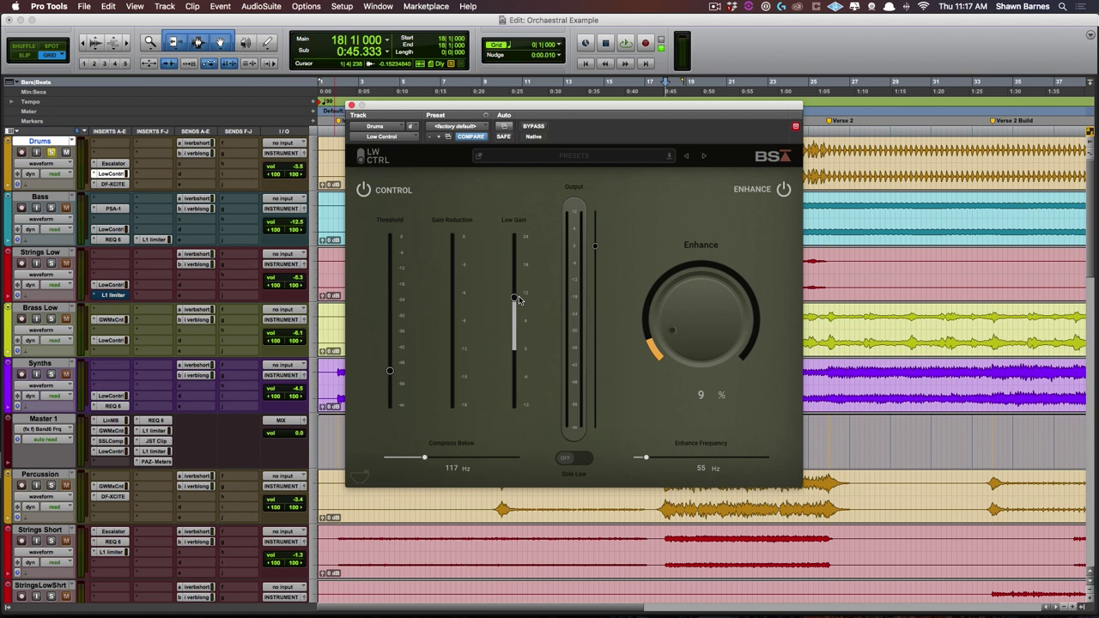
drag(423, 459, 410, 460)
drag(390, 371, 388, 337)
key(space)
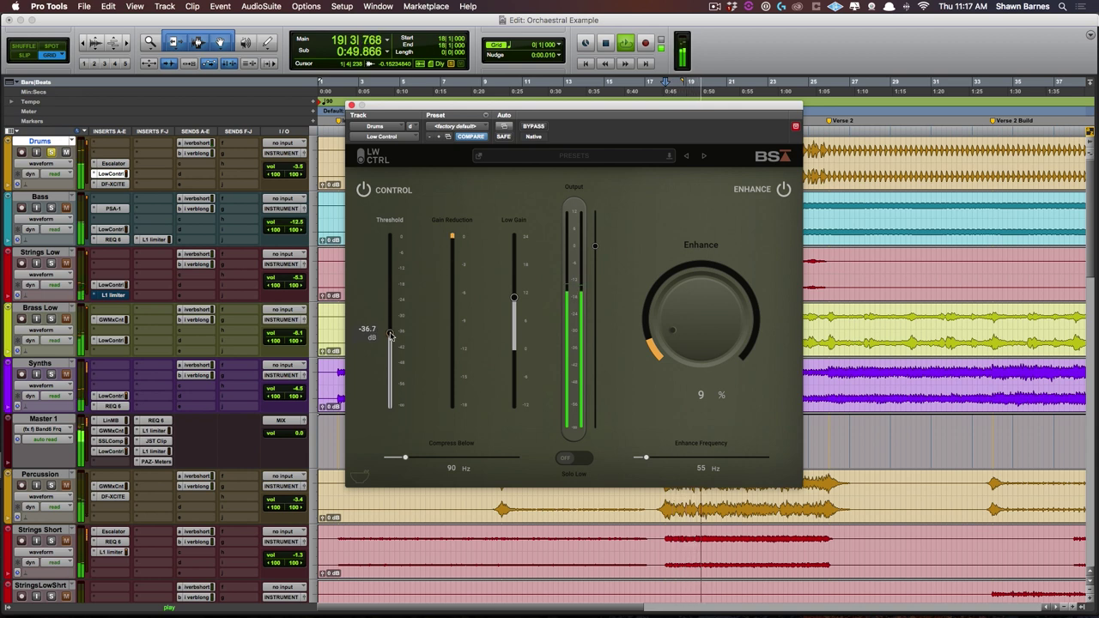
key(space)
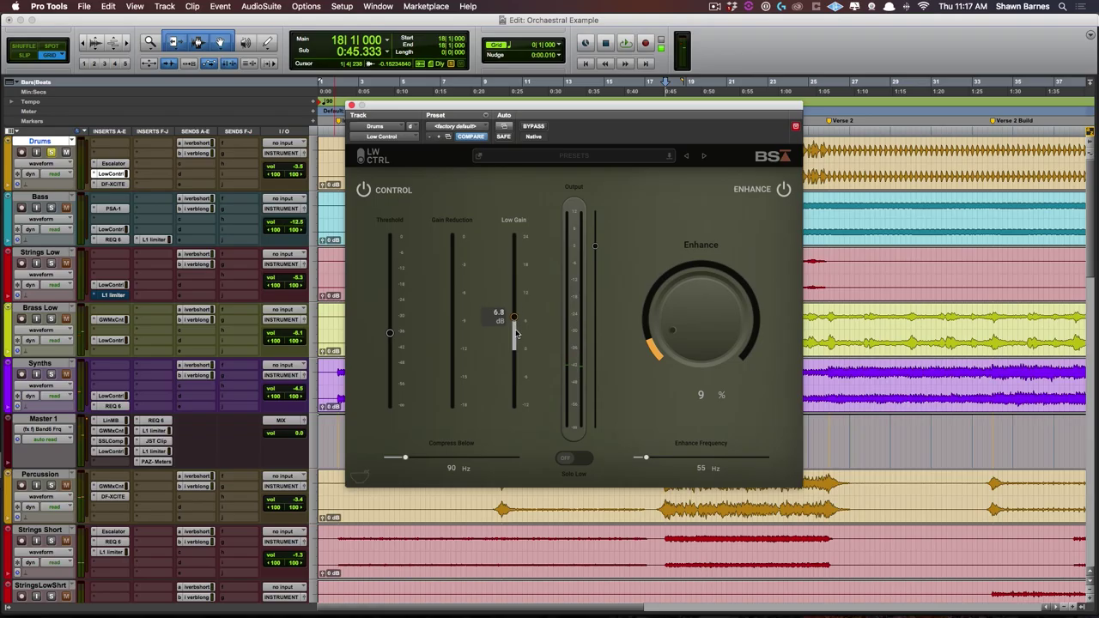
Raise the Drums' Low Gain to 11.0 dB, then lower it to 3.0 dB during playback and stop.
mouse_move(515, 318)
mouse_down()
mouse_move(515, 332)
mouse_move(515, 302)
mouse_up()
key(space)
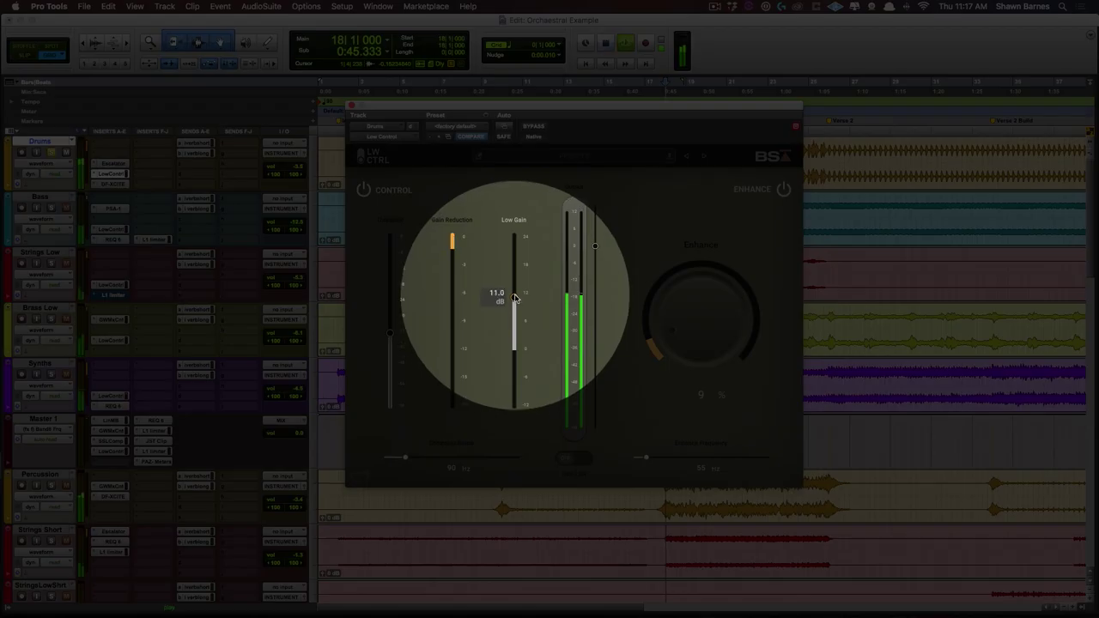
drag(514, 305, 515, 337)
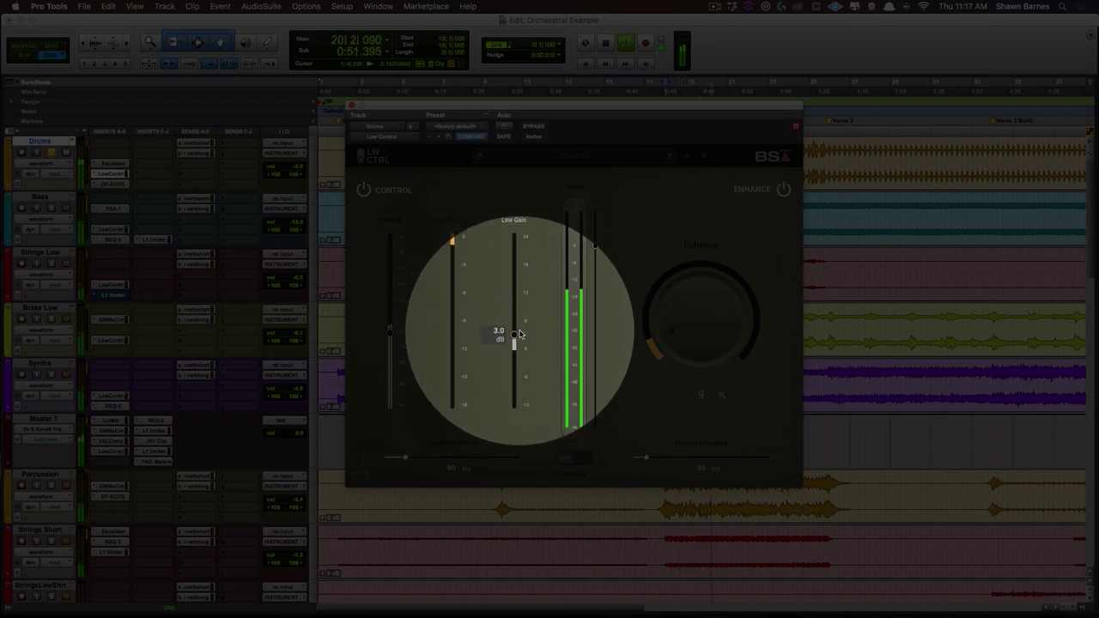
key(space)
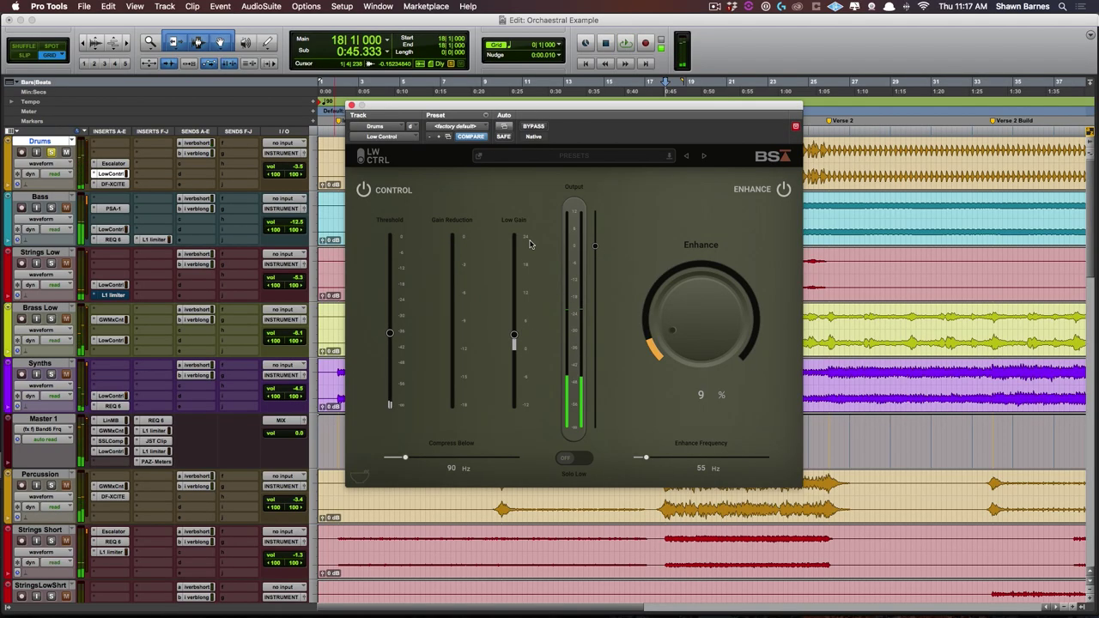
Switch off the Enhance section and compare the Drums' Control section bypassed and engaged during playback.
click(784, 189)
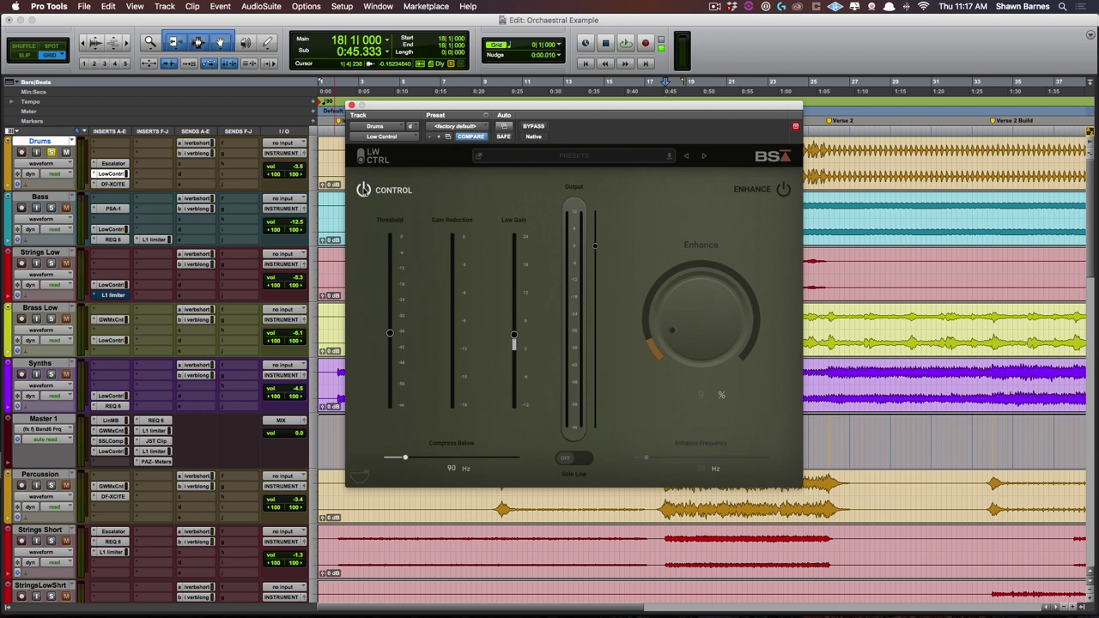
click(363, 190)
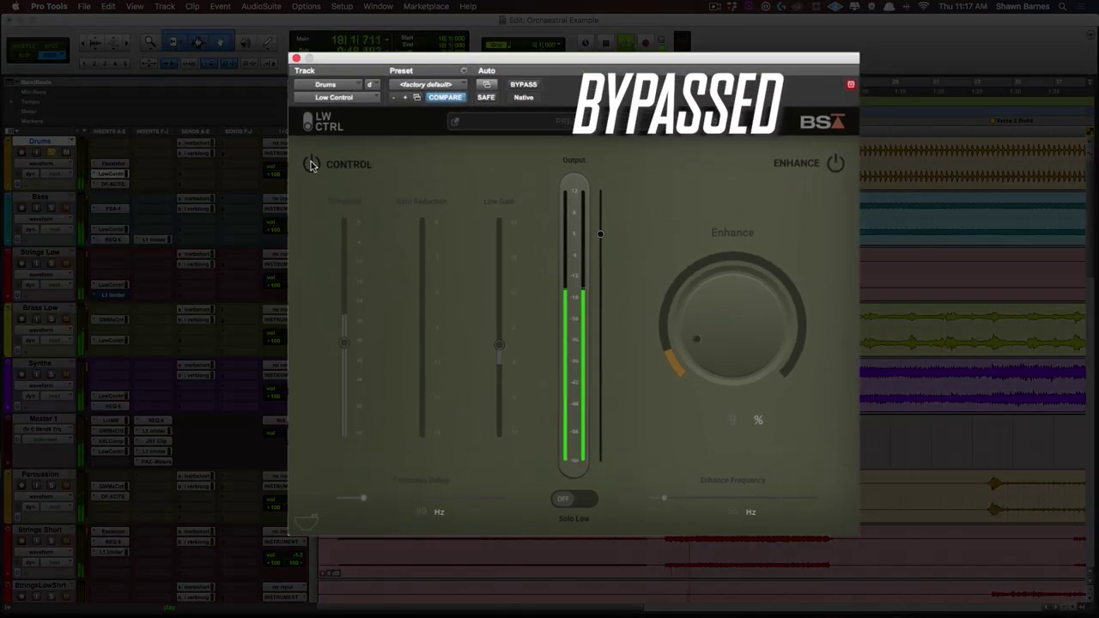
click(312, 165)
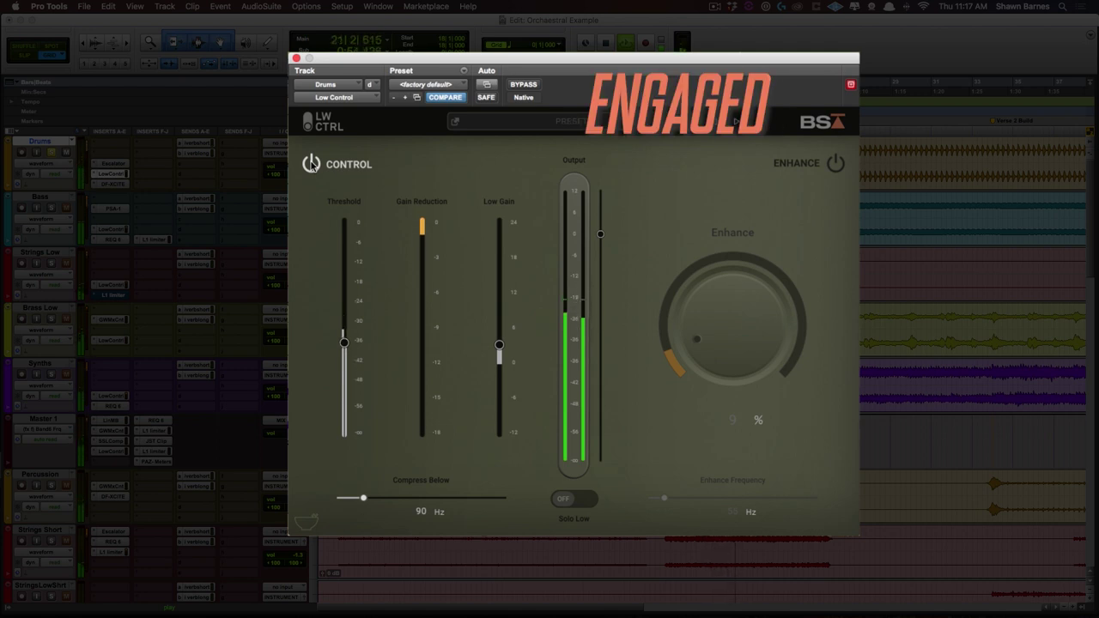
click(312, 165)
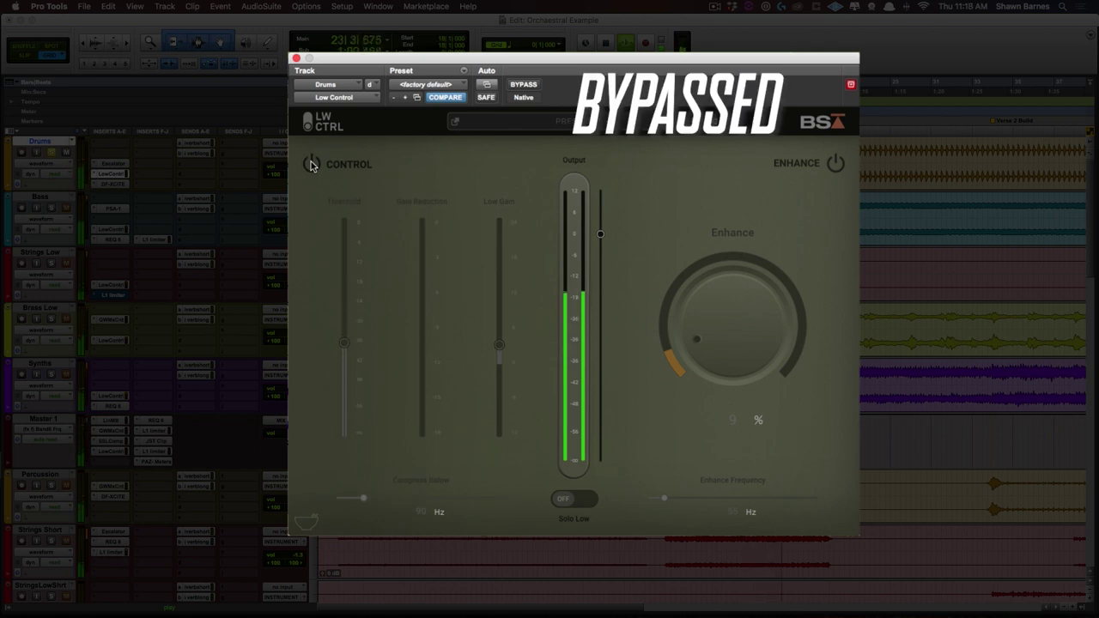
click(312, 165)
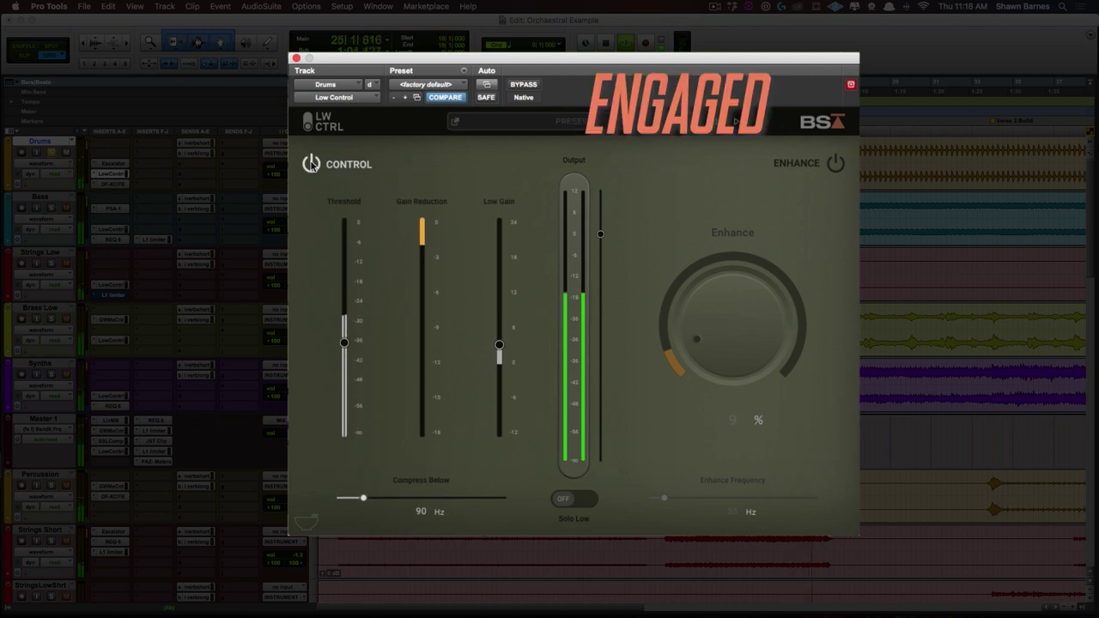
key(space)
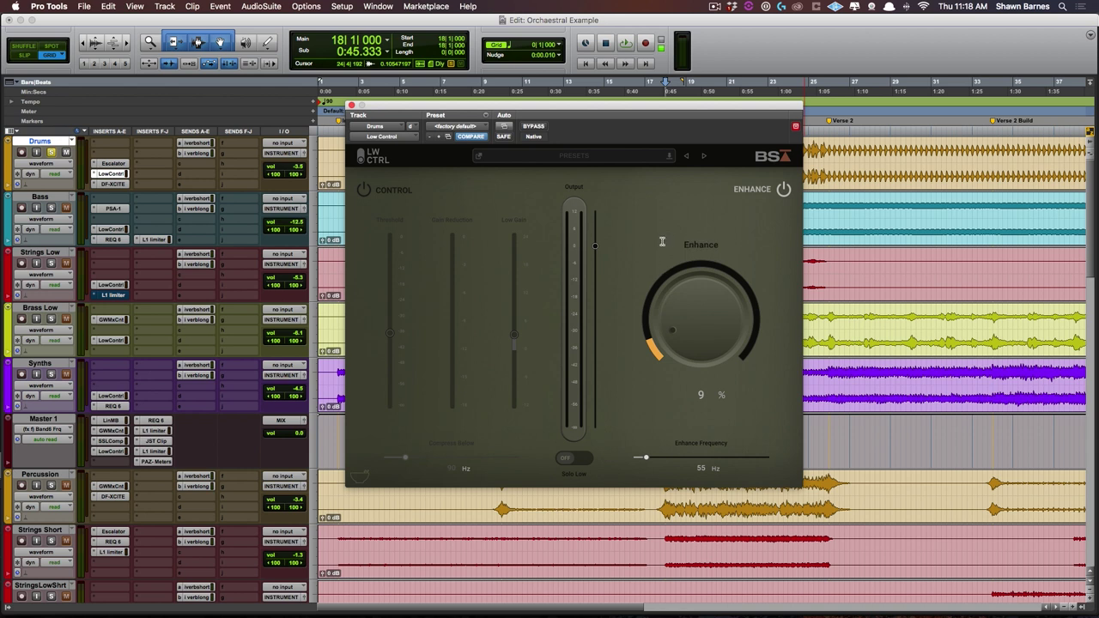
With only Enhance active on the Drums, raise Enhance to 28% and on to 42%, and sweep Enhance Frequency upward during playback.
key(space)
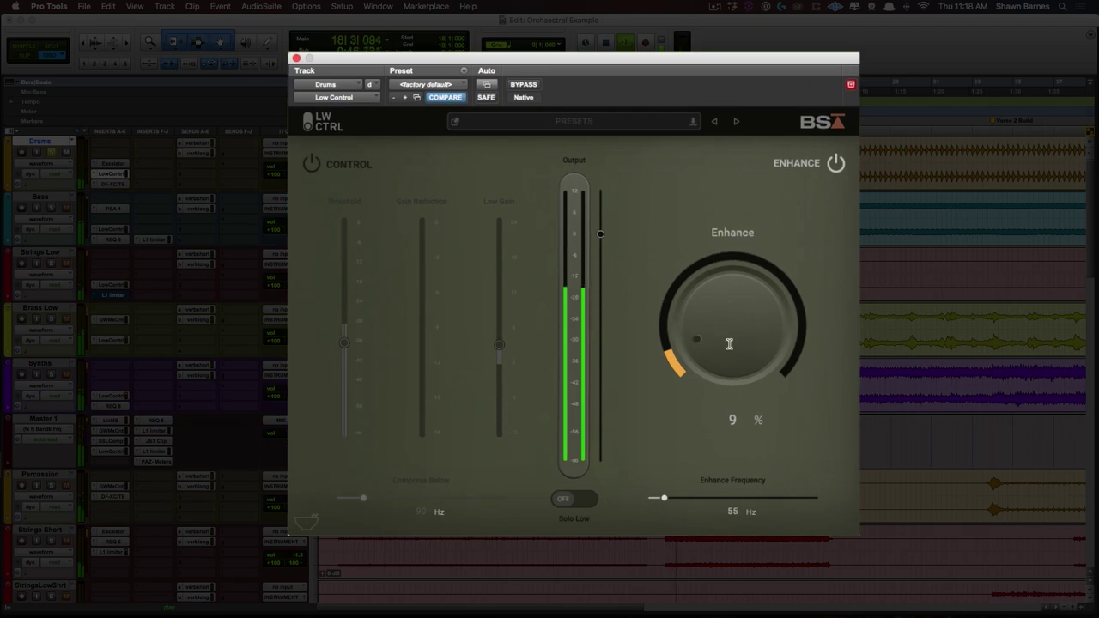
drag(729, 343, 717, 293)
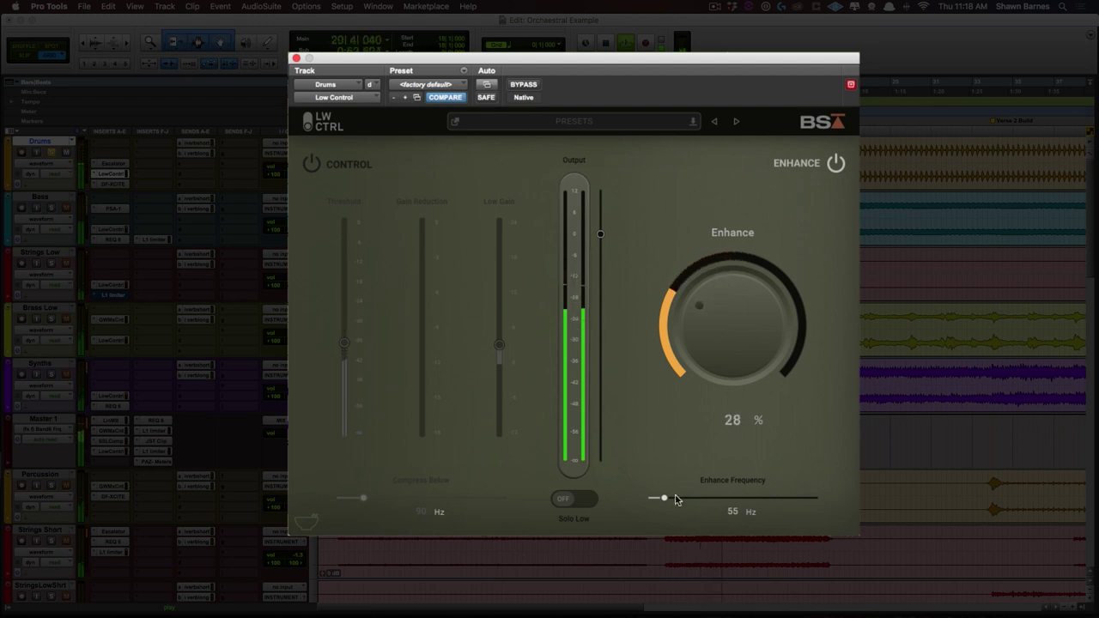
drag(701, 386, 704, 341)
drag(661, 502, 806, 490)
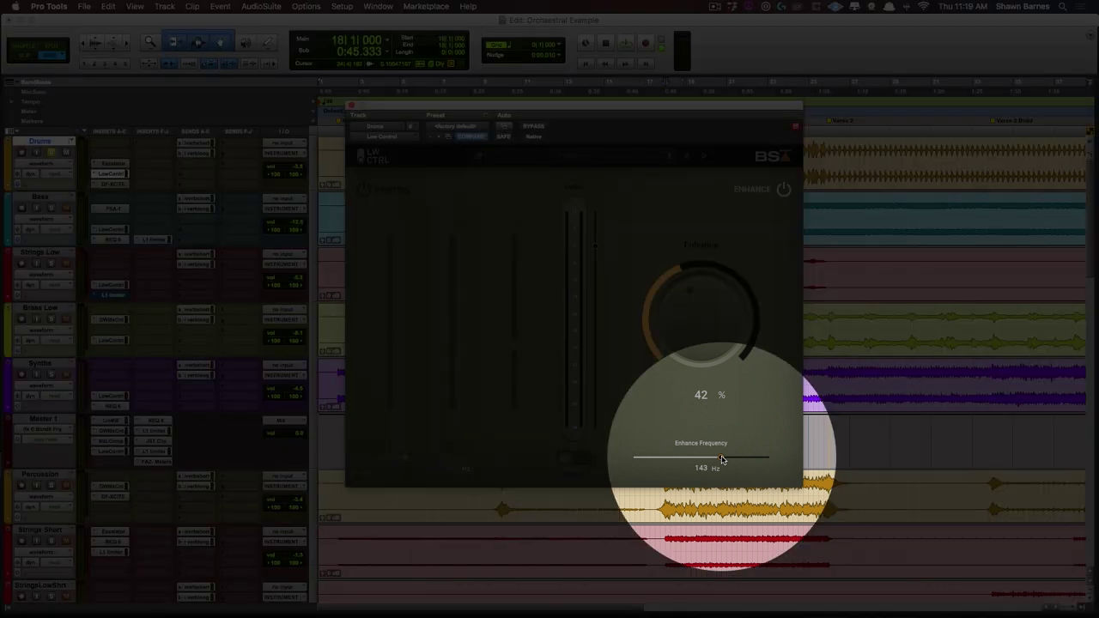
Bring the Drums' Enhance Frequency down to 55 Hz and set Enhance to 11%.
drag(721, 459, 674, 463)
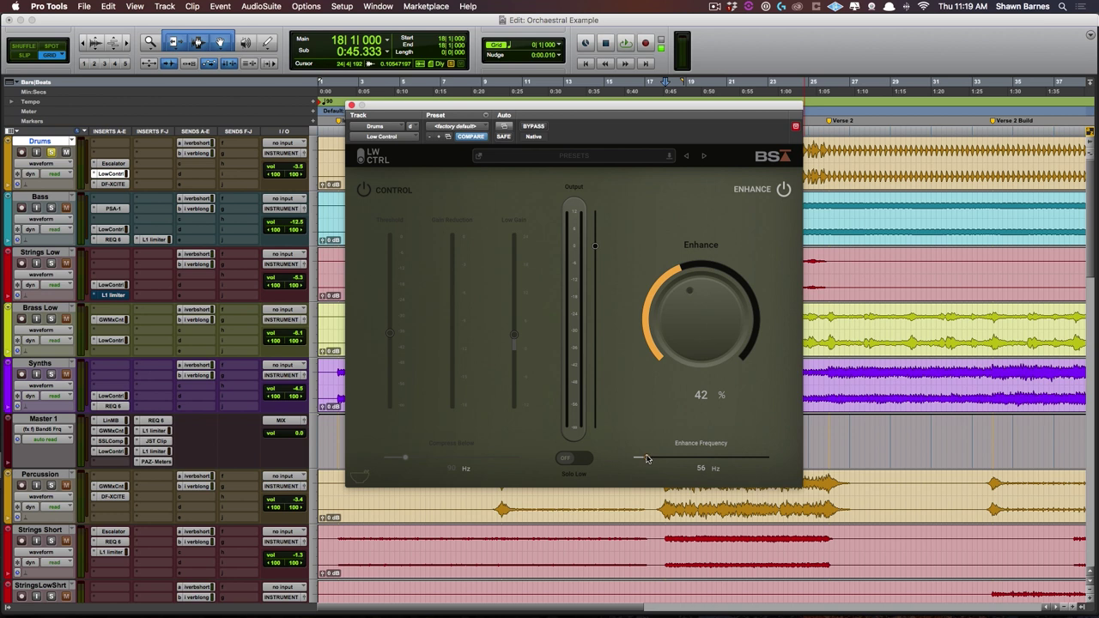
drag(704, 287, 701, 339)
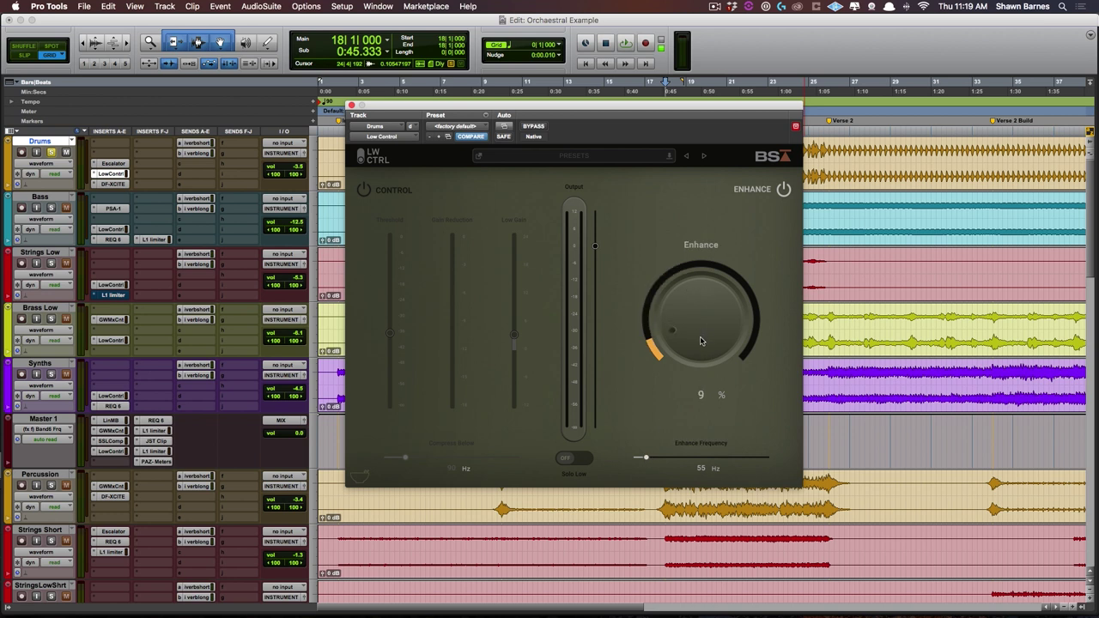
scroll(696, 283, up, 2)
Compare the Drums' Enhance section bypassed and engaged during playback.
click(782, 191)
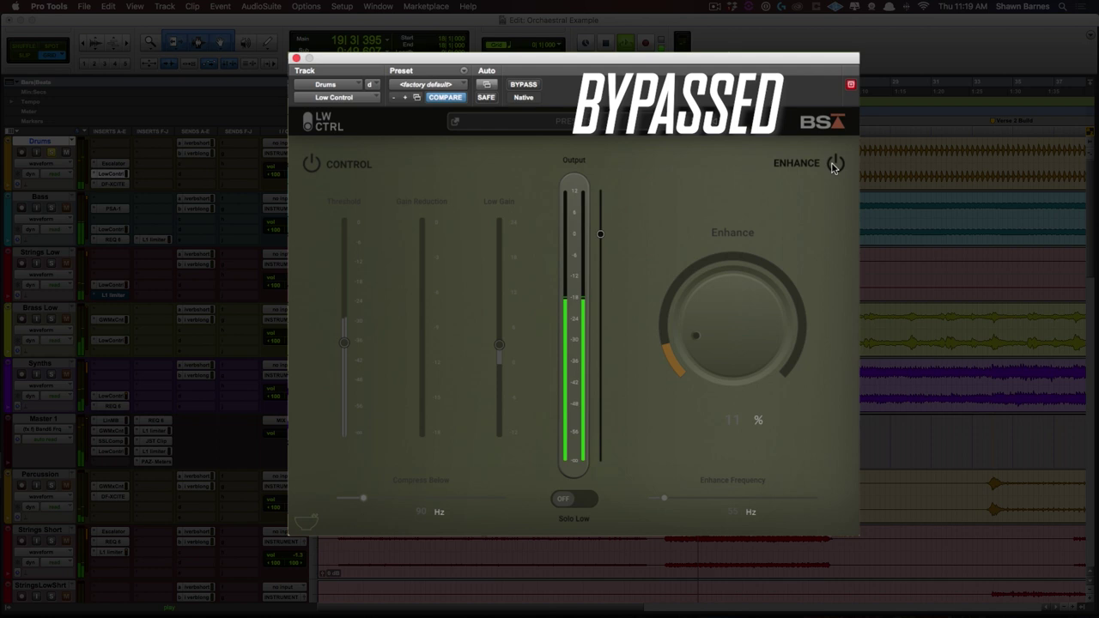
click(834, 164)
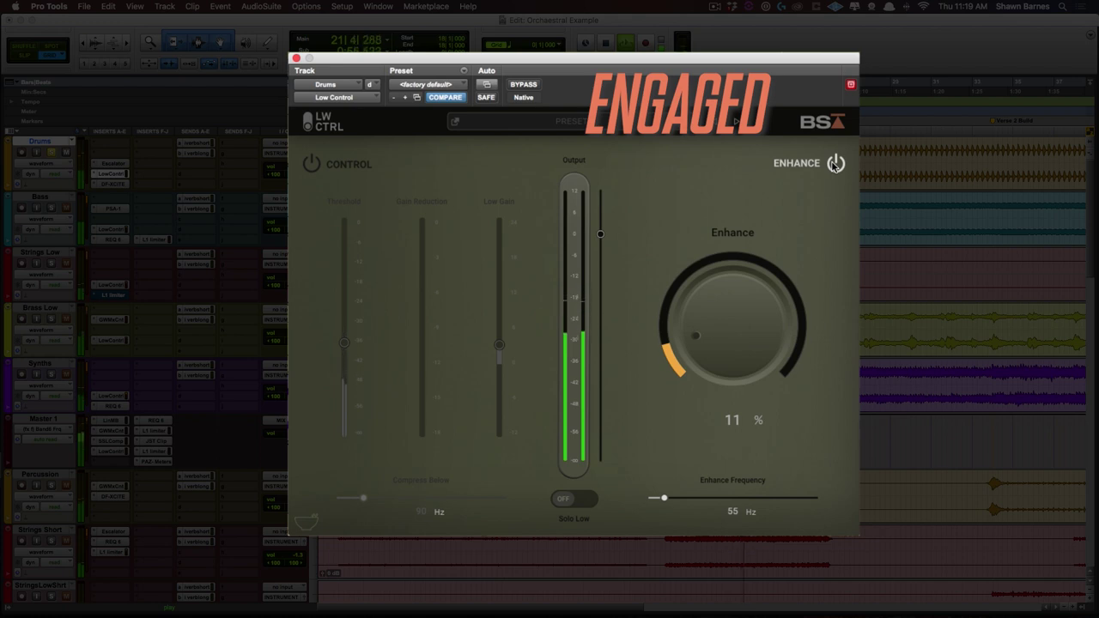
click(834, 164)
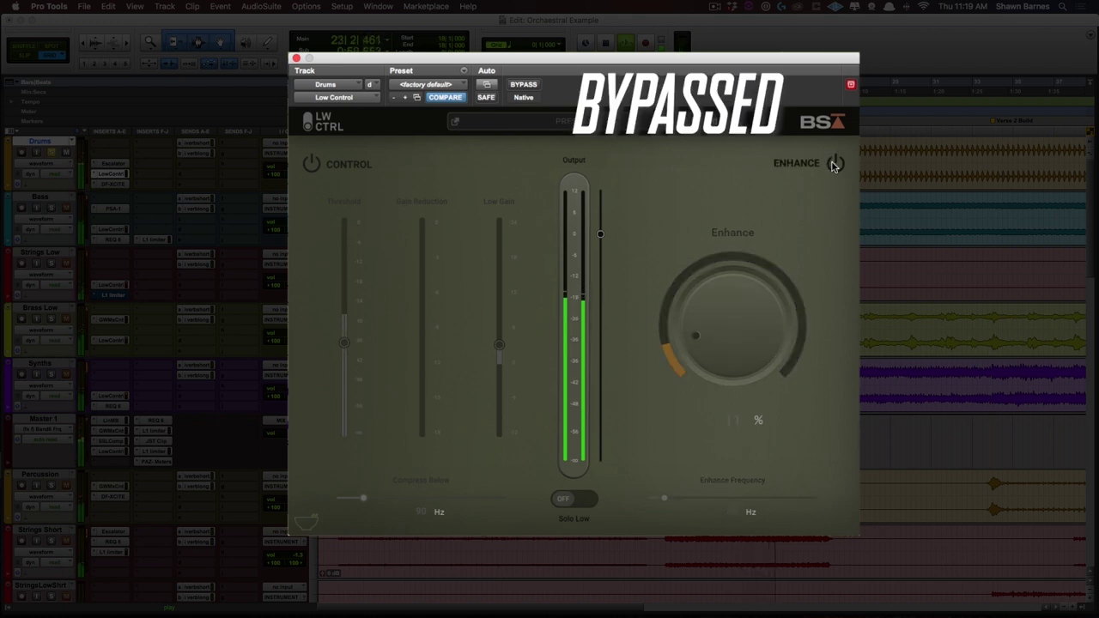
click(834, 164)
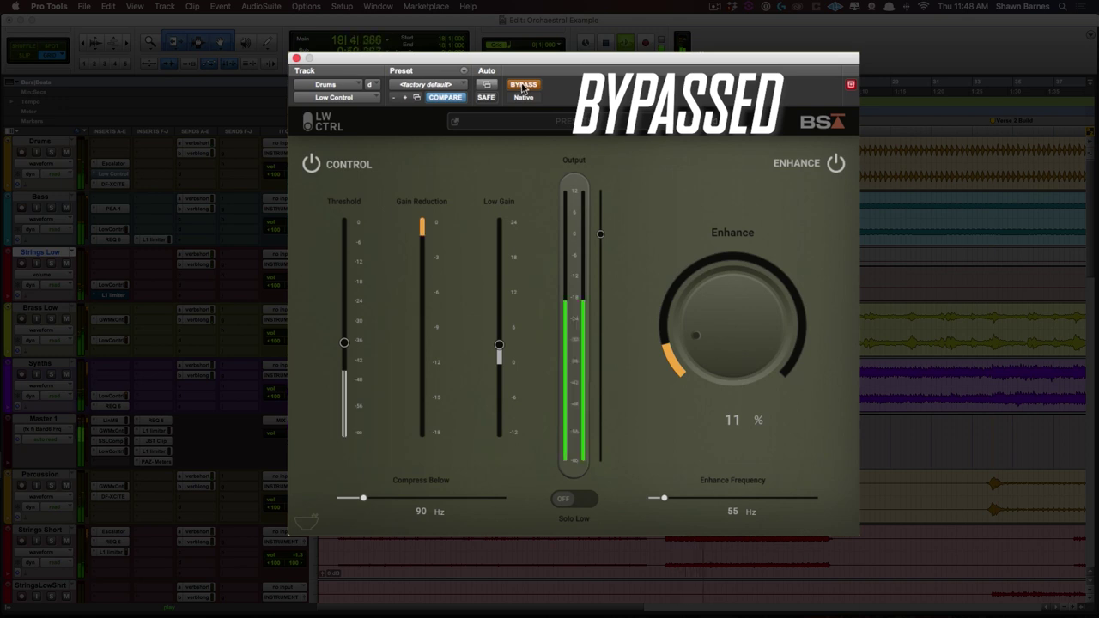
Compare the whole Low Control plugin on the Drums bypassed and engaged, with both Control and Enhance active.
click(523, 85)
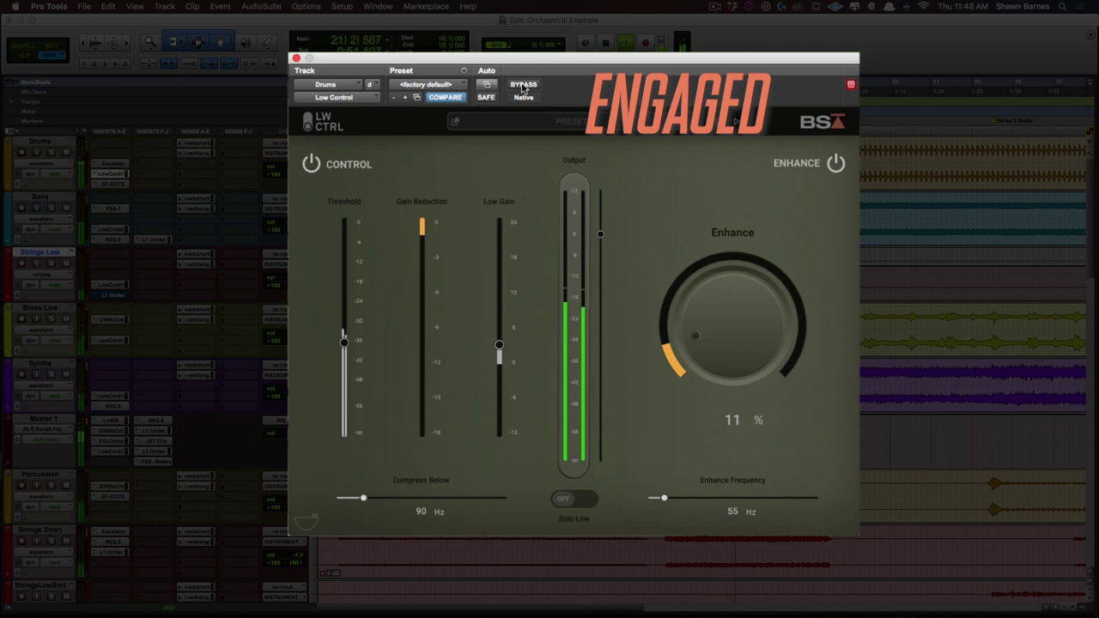
click(523, 85)
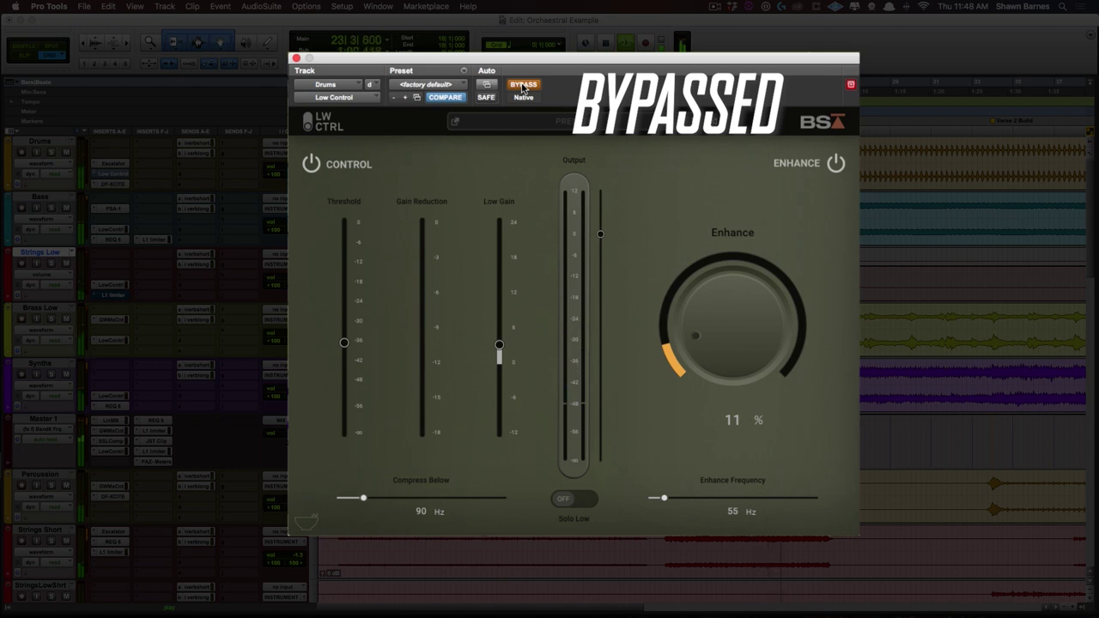
click(523, 85)
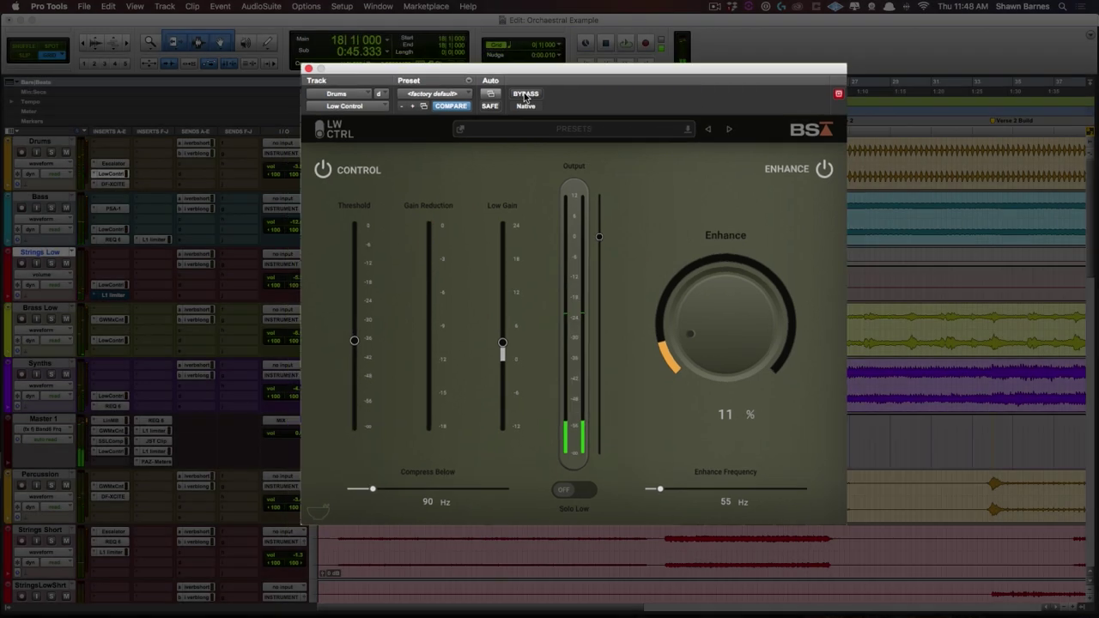
key(space)
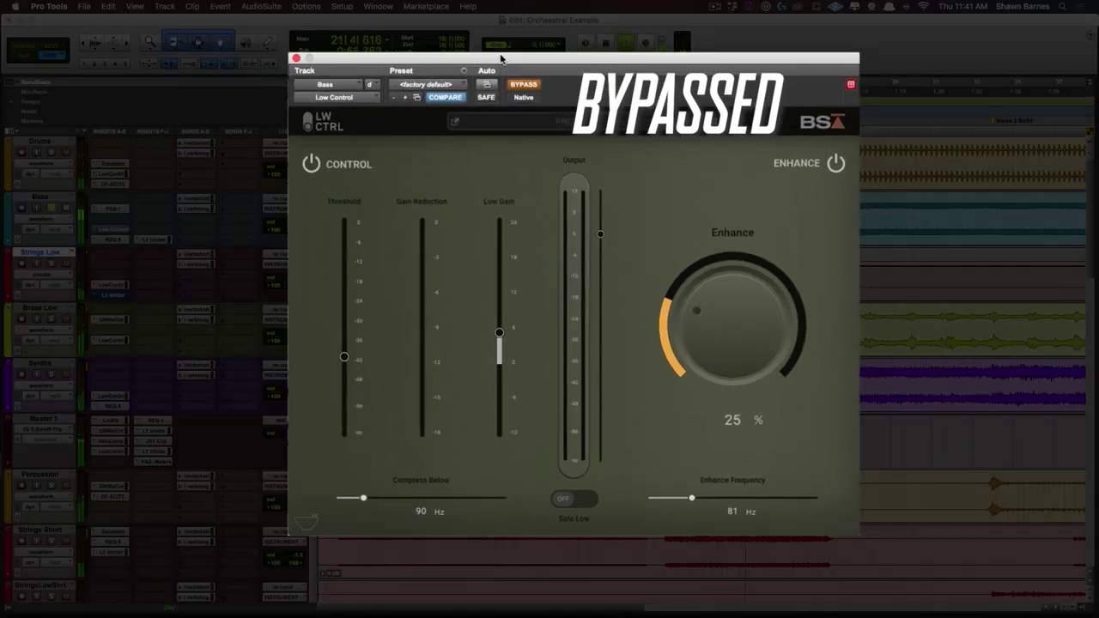
Compare the Low Control plugin on the Bass bypassed and engaged, restarting playback for the engaged pass.
key(space)
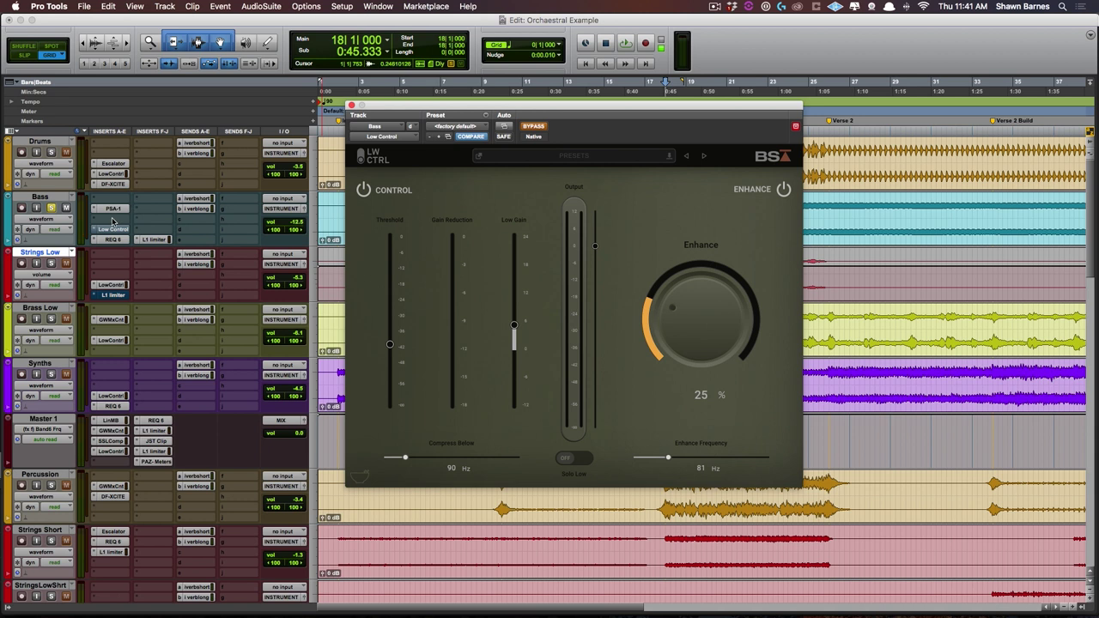
click(534, 127)
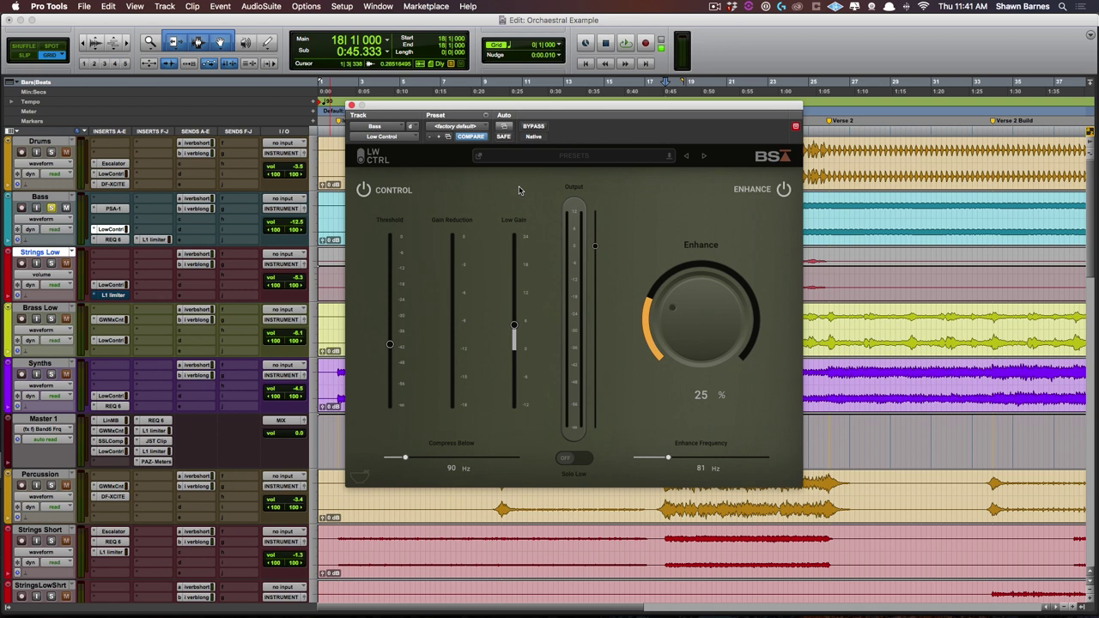
key(space)
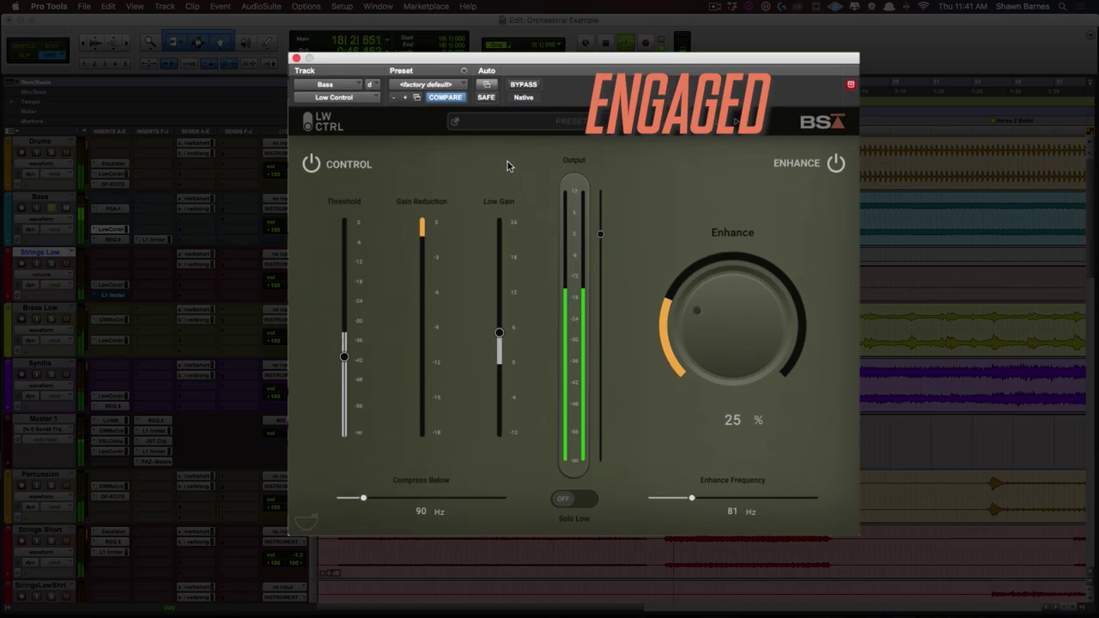
click(524, 85)
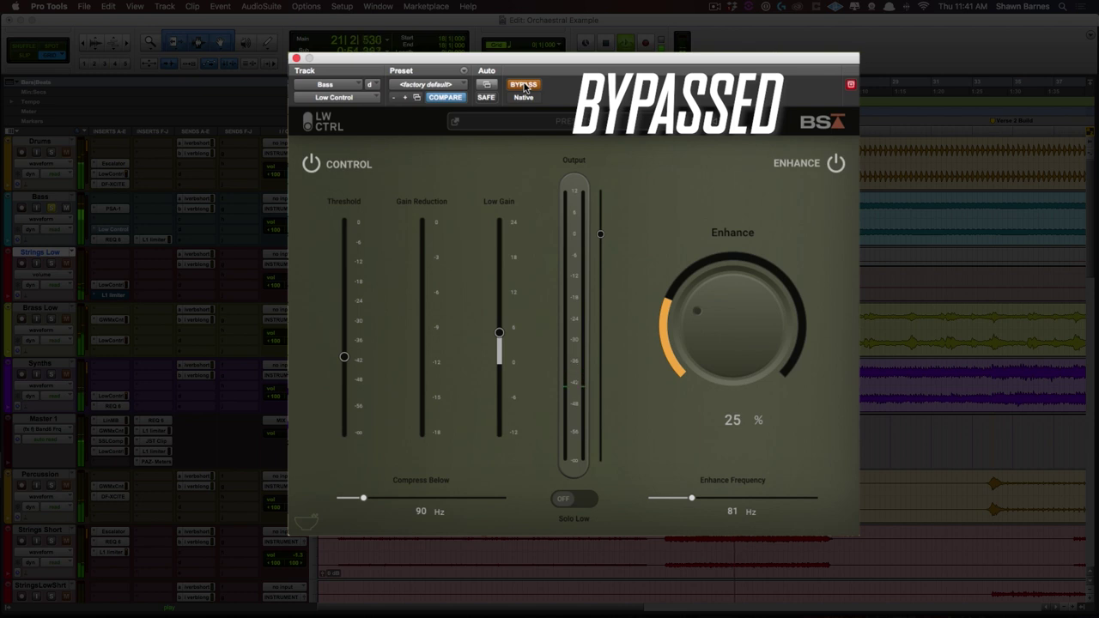
click(524, 85)
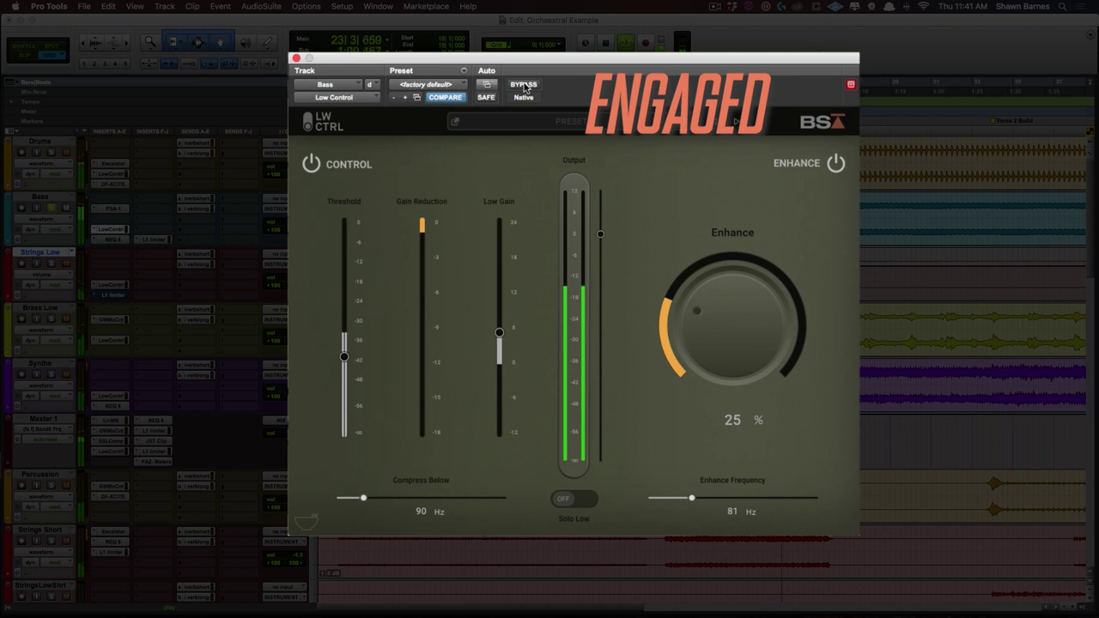
click(524, 85)
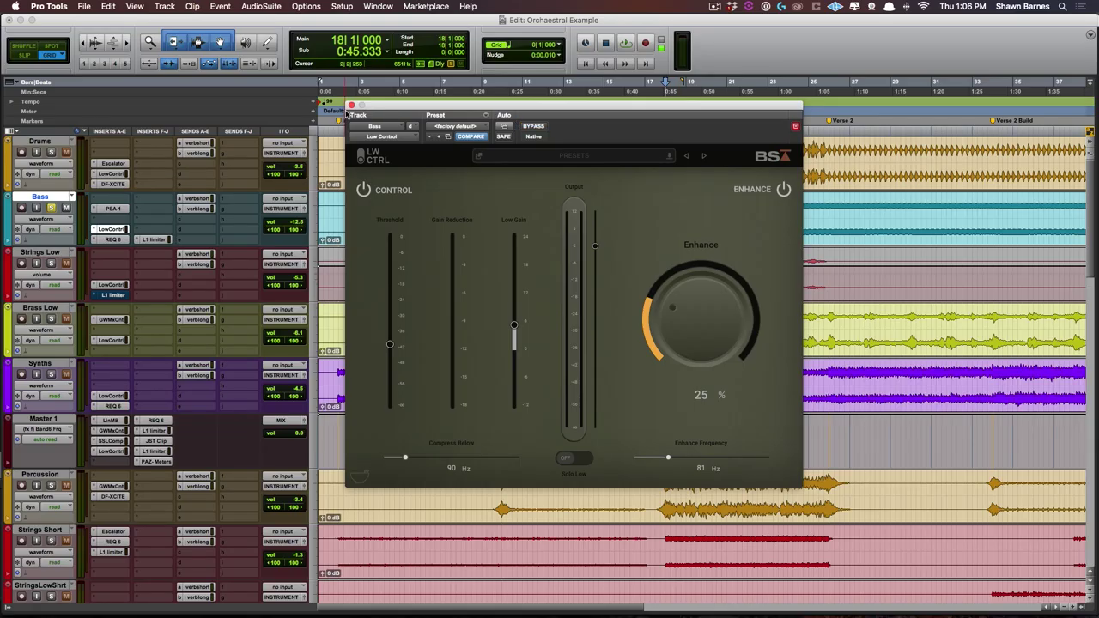
Solo the Strings Low track in place of the Bass and compare its Low Control plugin bypassed and engaged during playback.
click(351, 106)
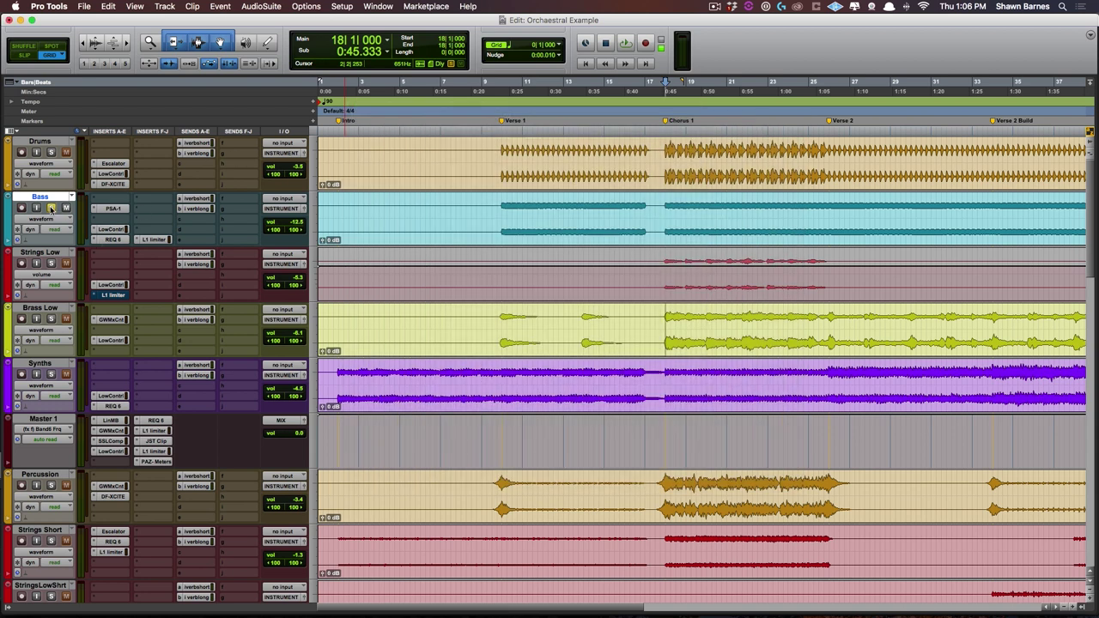
click(51, 262)
click(112, 284)
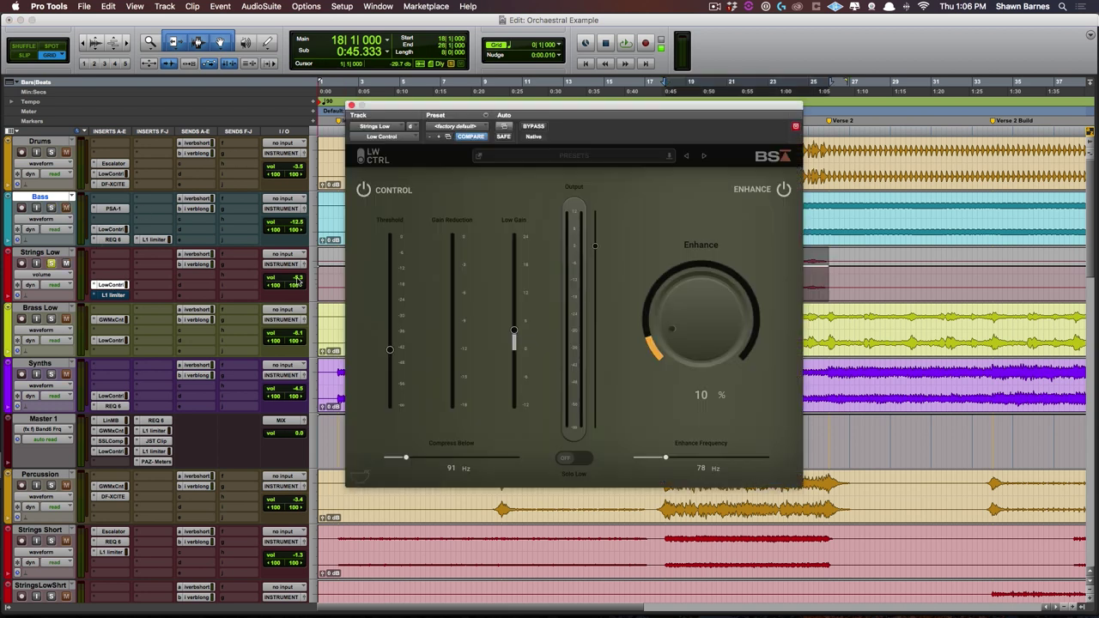
click(533, 126)
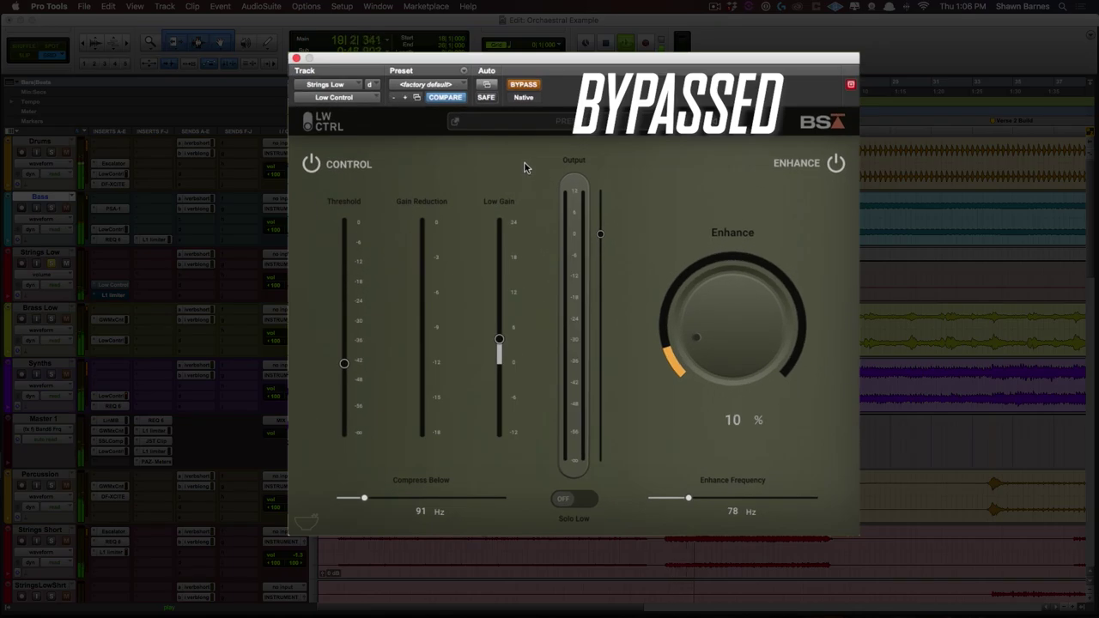
click(524, 84)
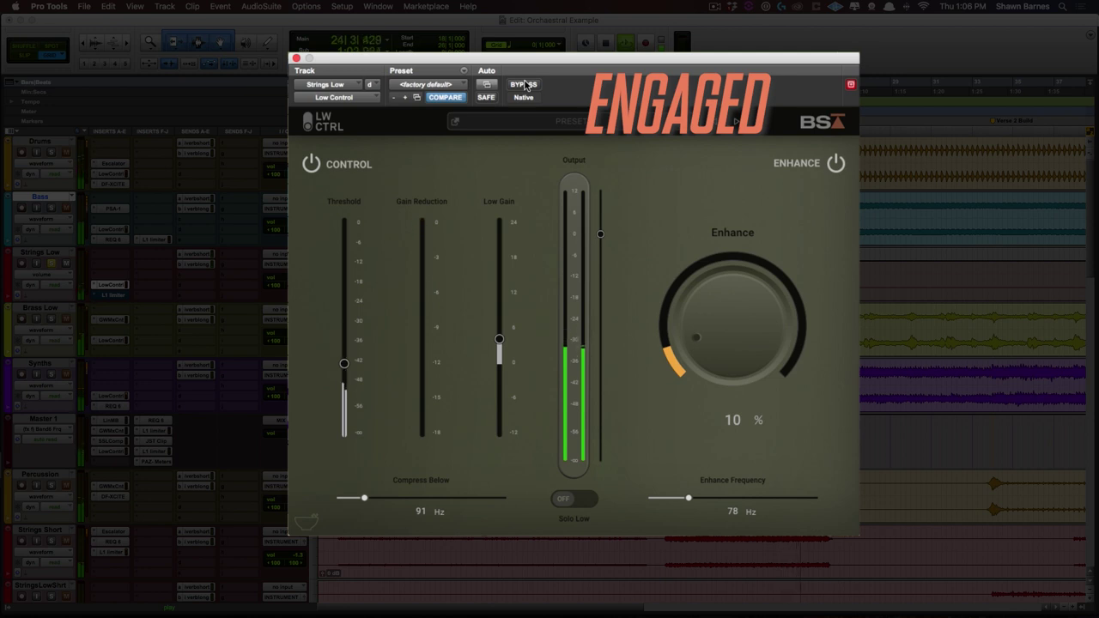
Toggle the Strings Low track's Low Control bypass on and off once more during playback, leaving it engaged, and stop playback.
click(526, 85)
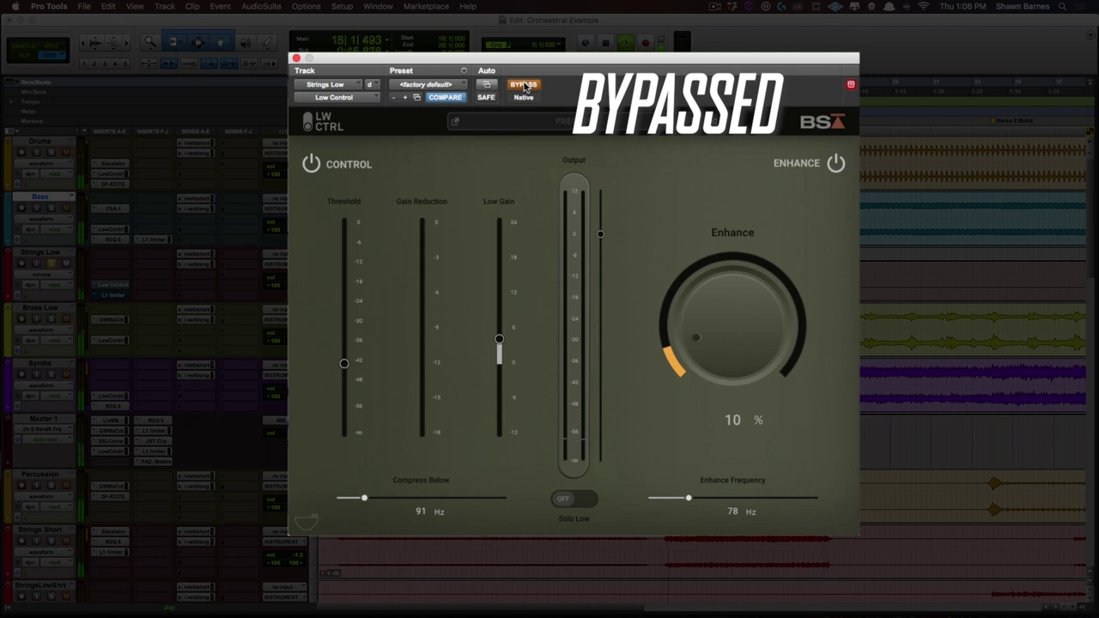
click(524, 85)
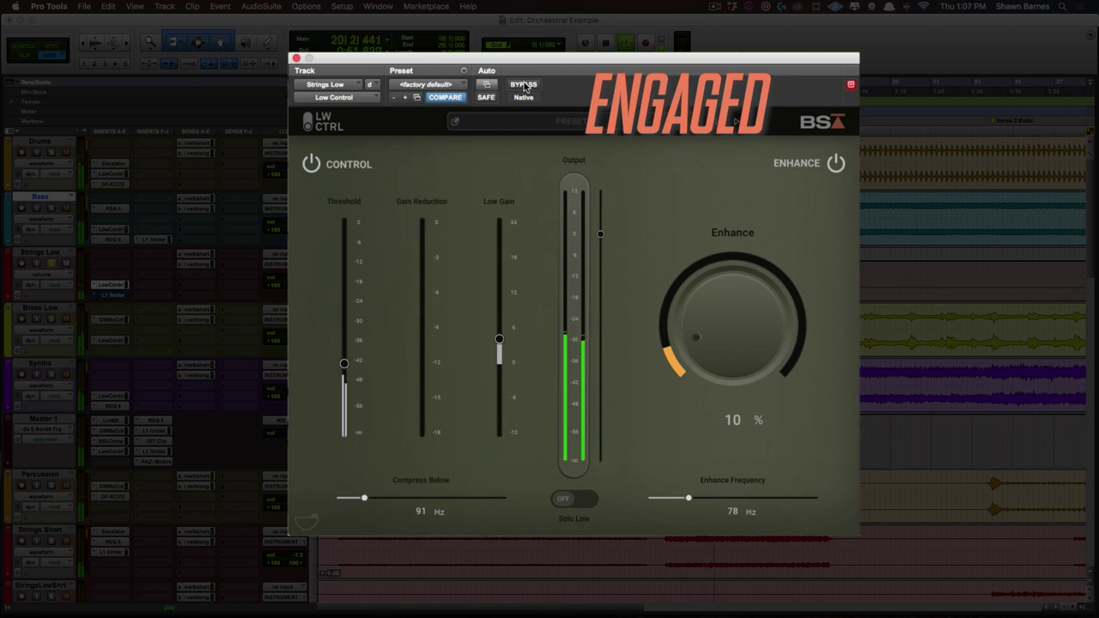
key(space)
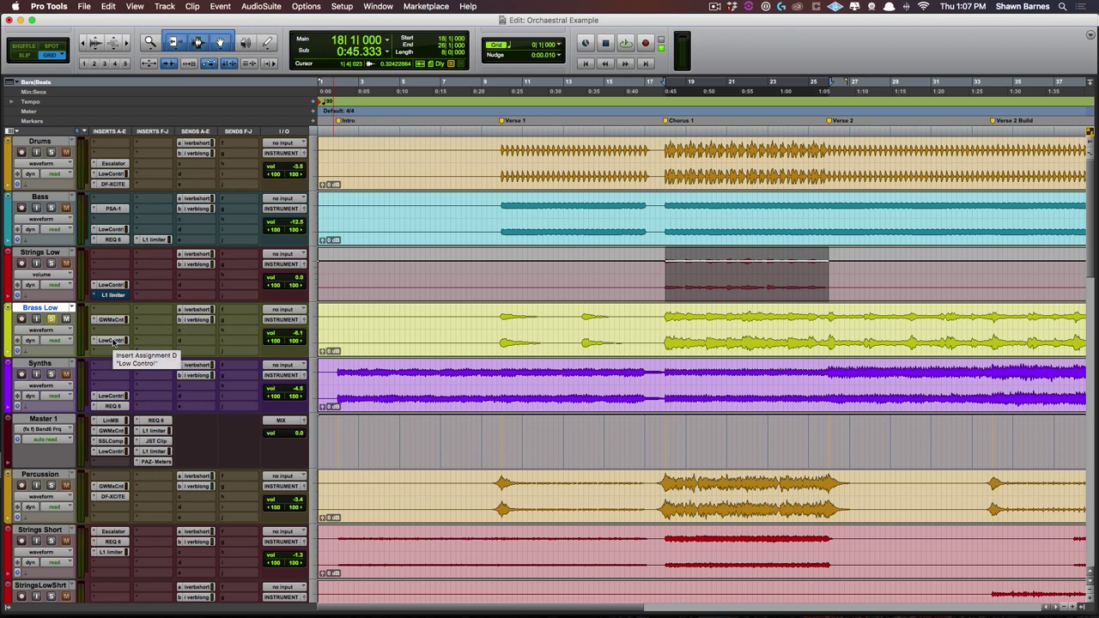
Open the Low Control plugin on the Brass Low track and compare it bypassed and engaged during playback.
click(110, 341)
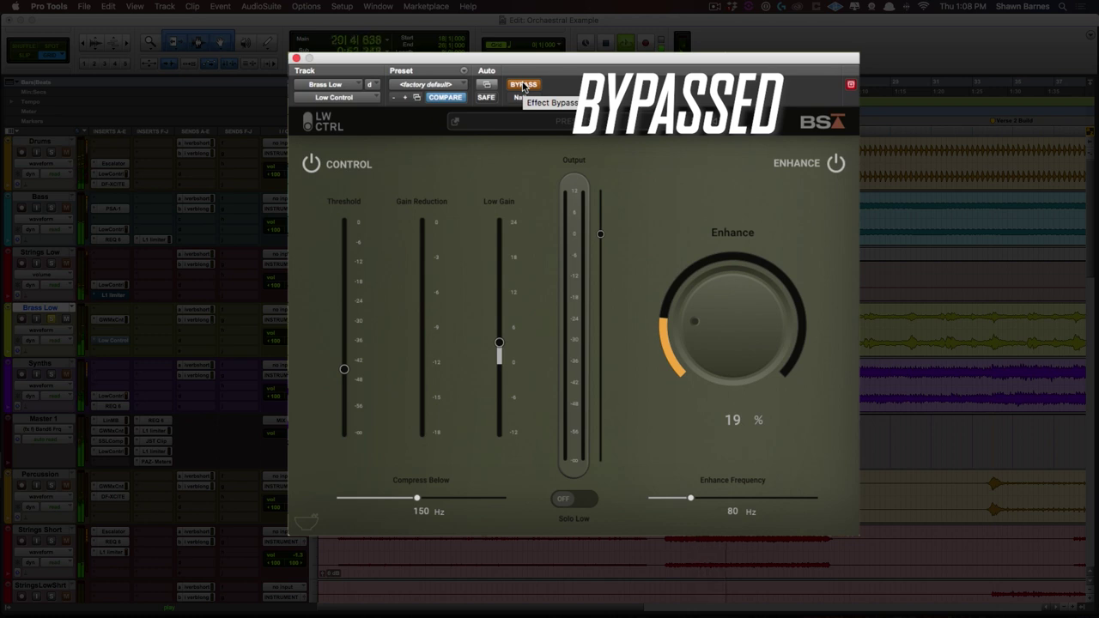
click(524, 85)
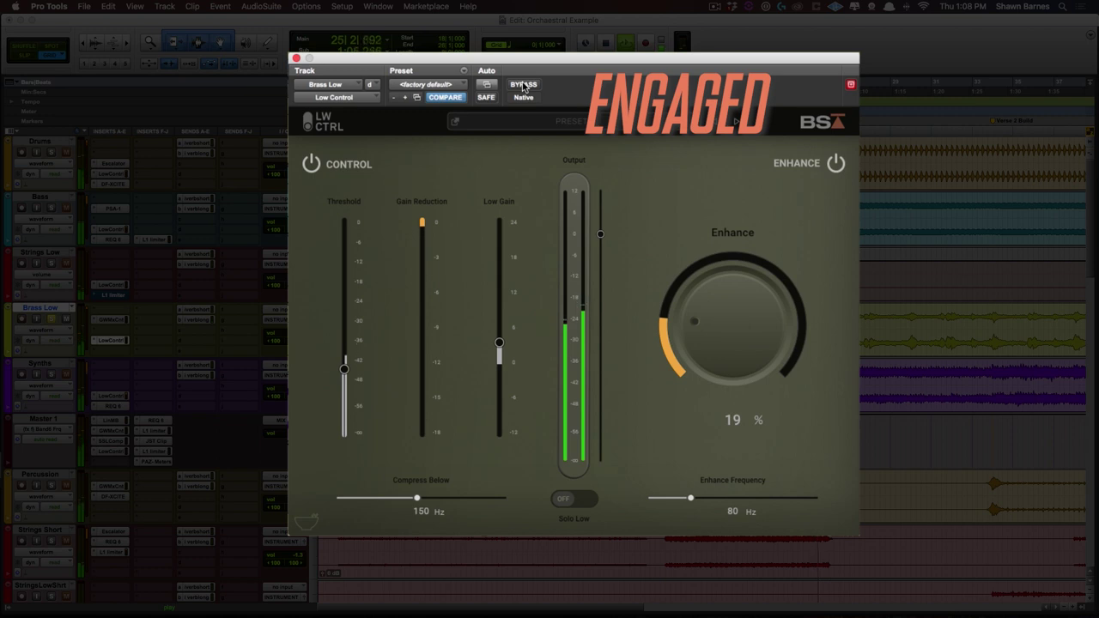
key(space)
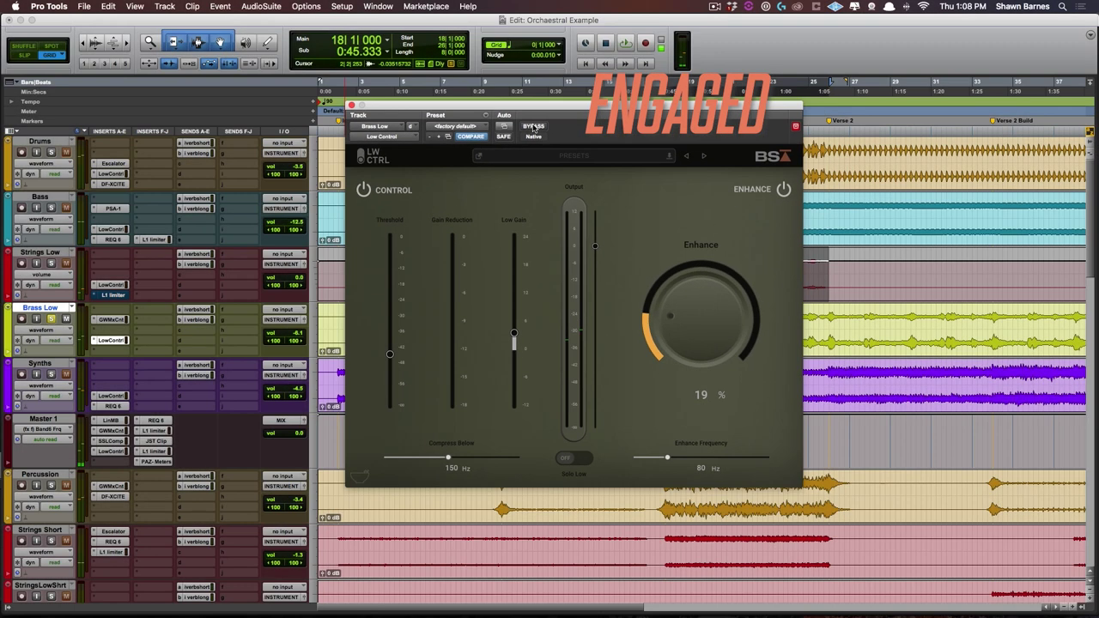
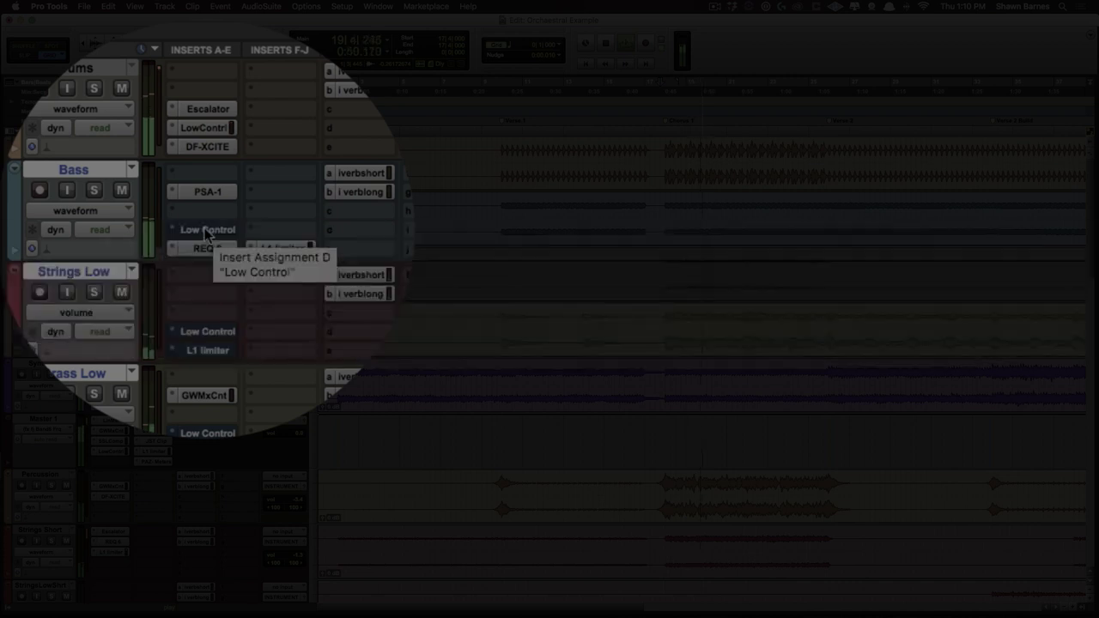
Compare Low Control bypassed and engaged on the selected Bass, Strings Low and Brass Low tracks simultaneously, leaving it engaged.
alt+super+click(206, 230)
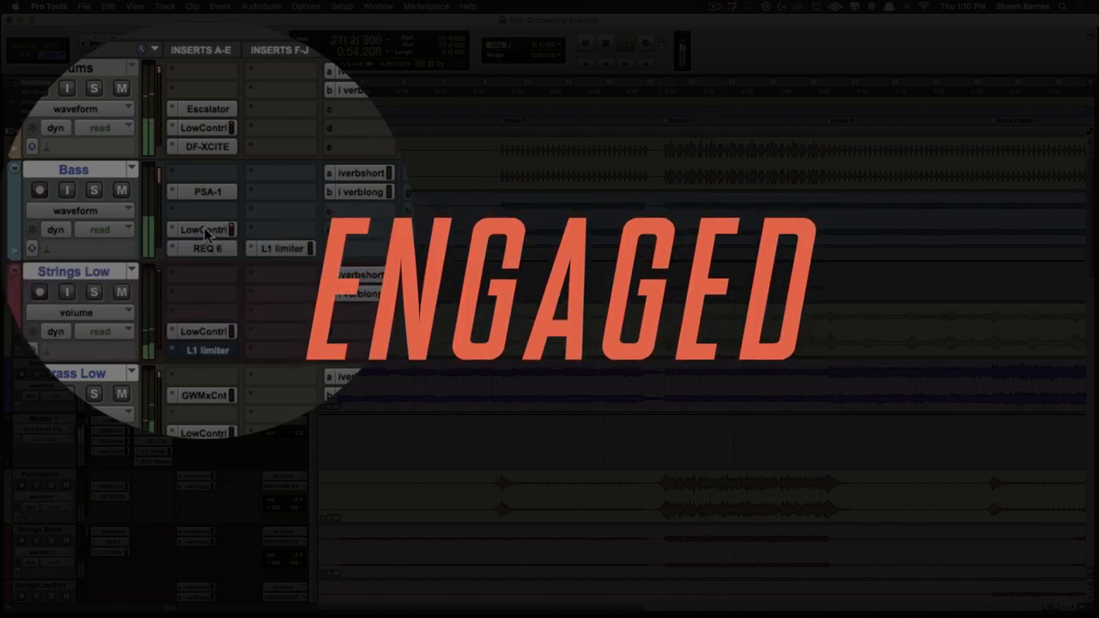
alt+super+click(206, 230)
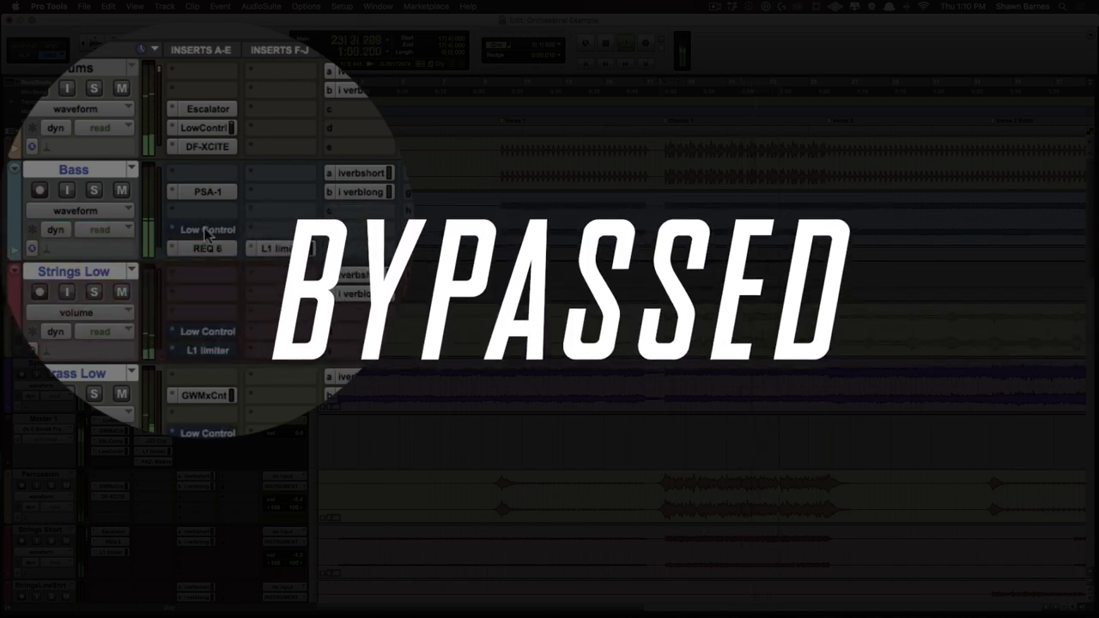
alt+super+click(206, 230)
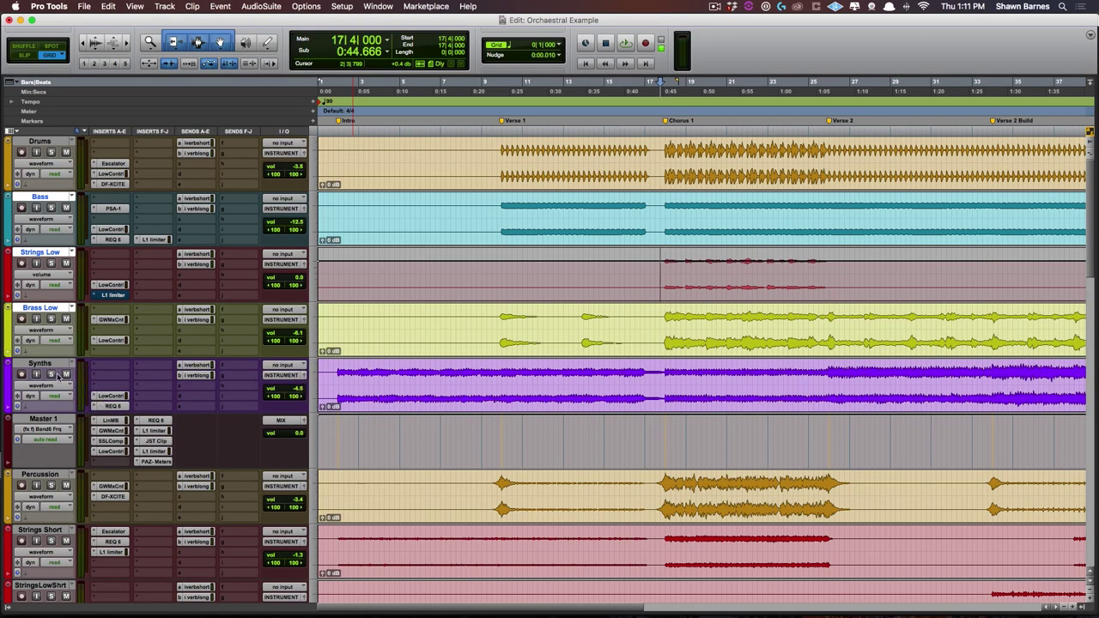
Select the Synths track's Verse 2 Build section from bar 34 to bar 42 and play it with Low Control bypassed.
scroll(565, 402, right, 10)
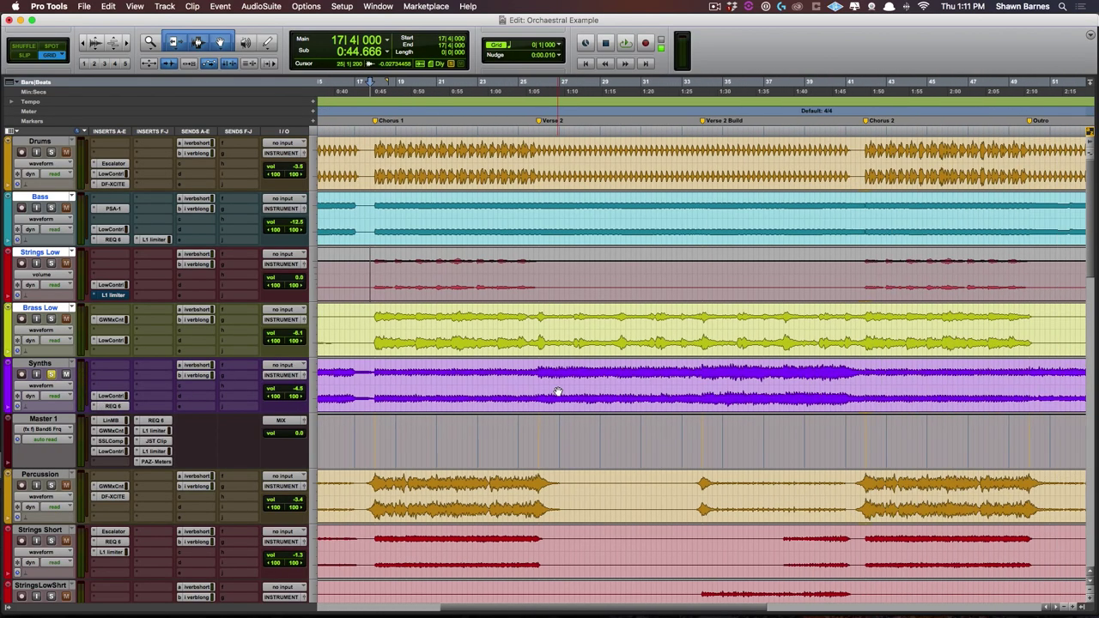
drag(666, 380, 830, 383)
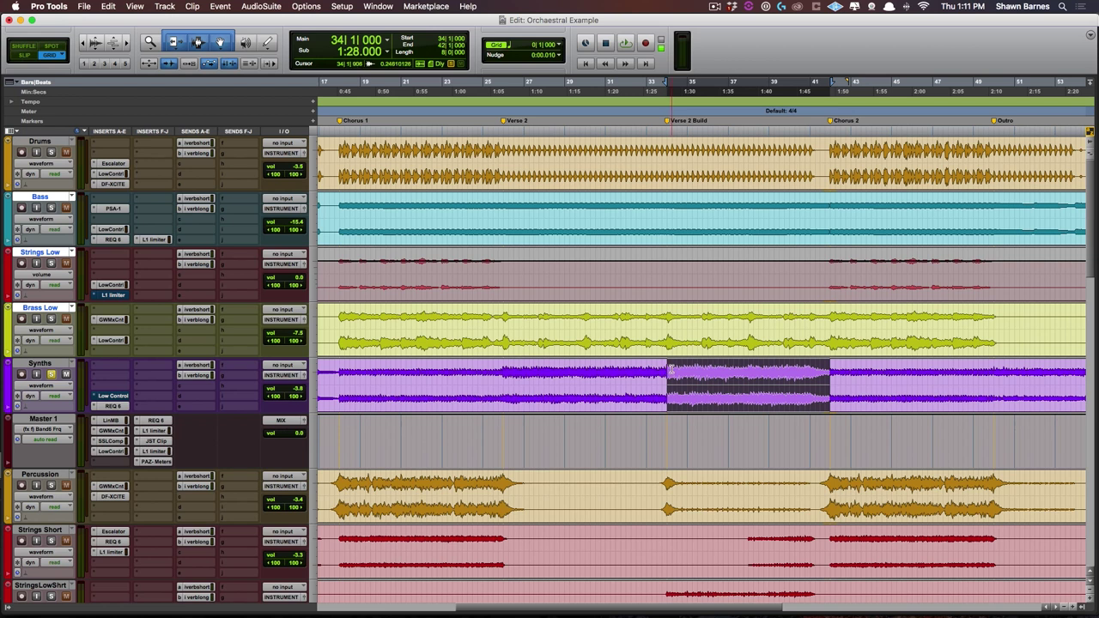
key(space)
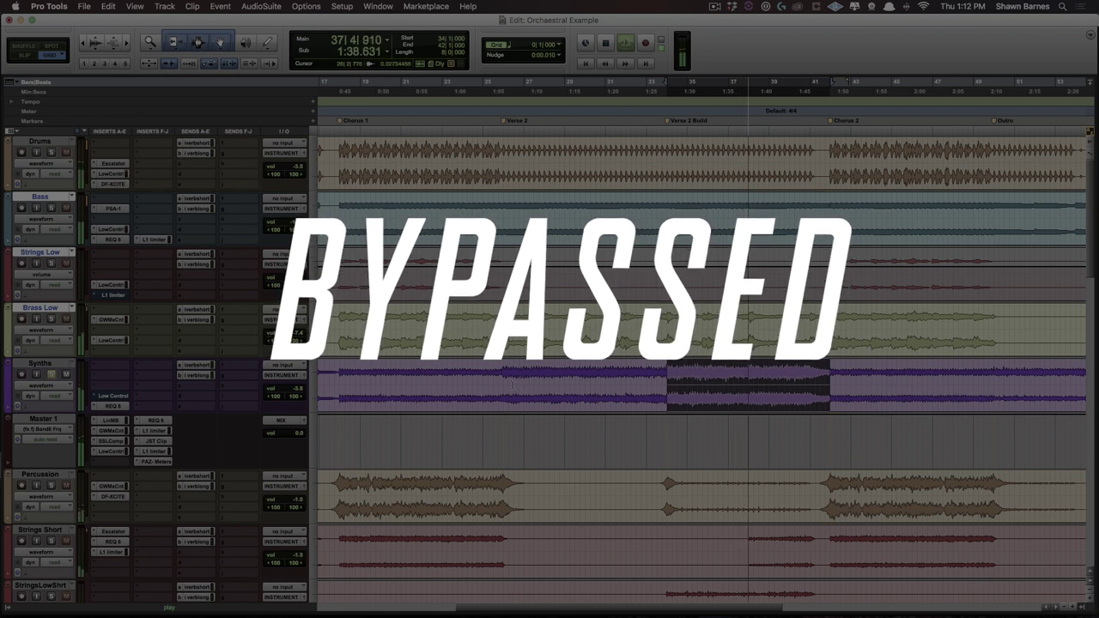
key(space)
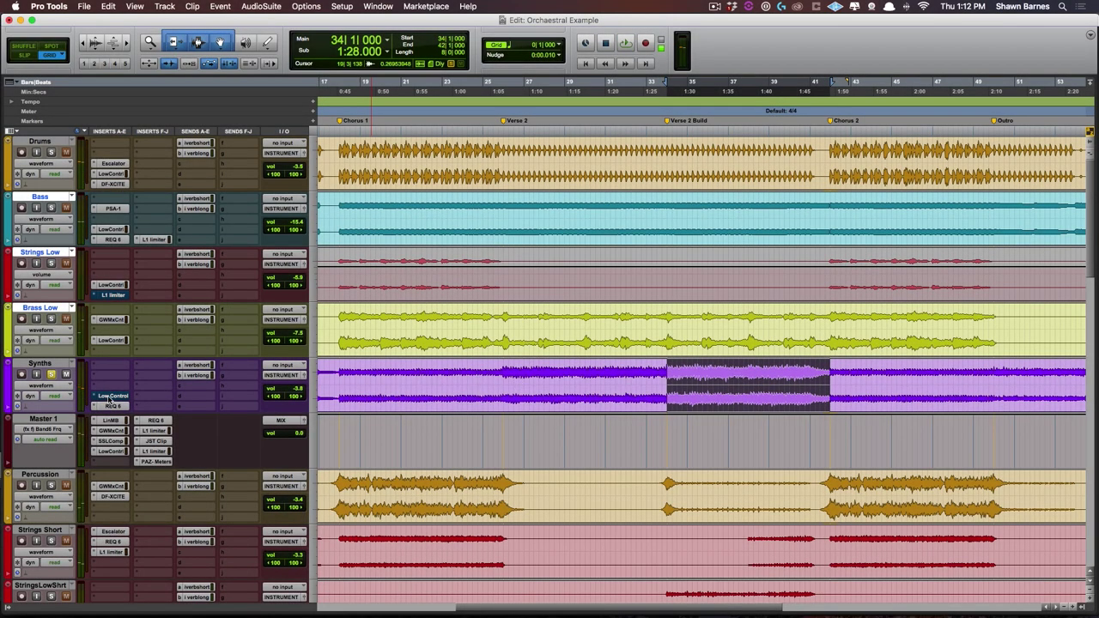
Open the Synths' Low Control plugin and compare it bypassed and engaged repeatedly during playback, leaving it engaged.
click(110, 397)
key(space)
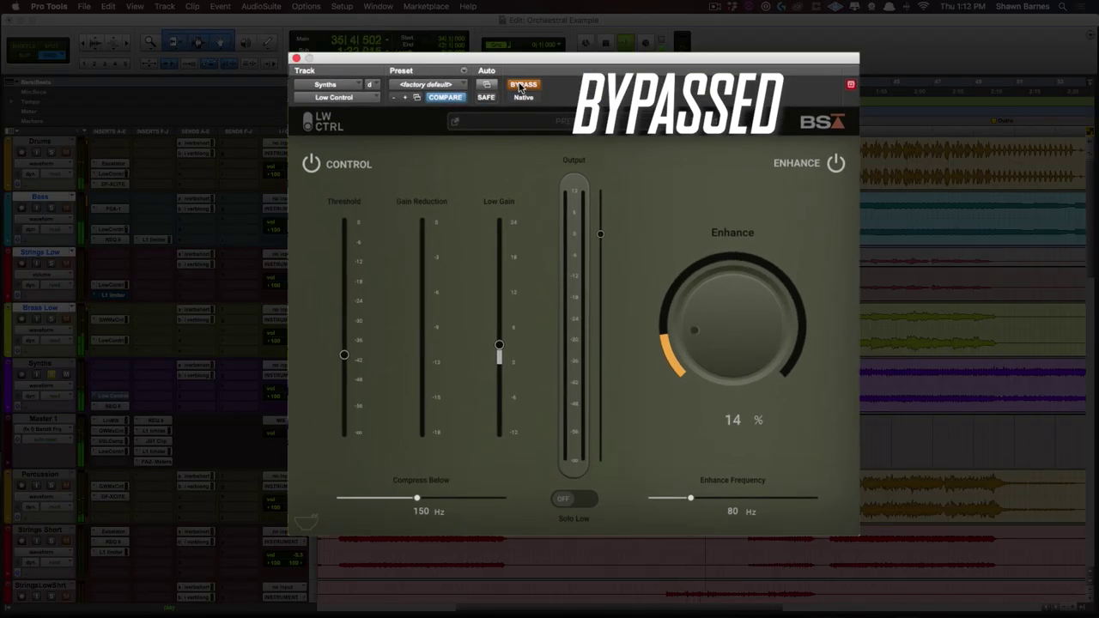
click(520, 86)
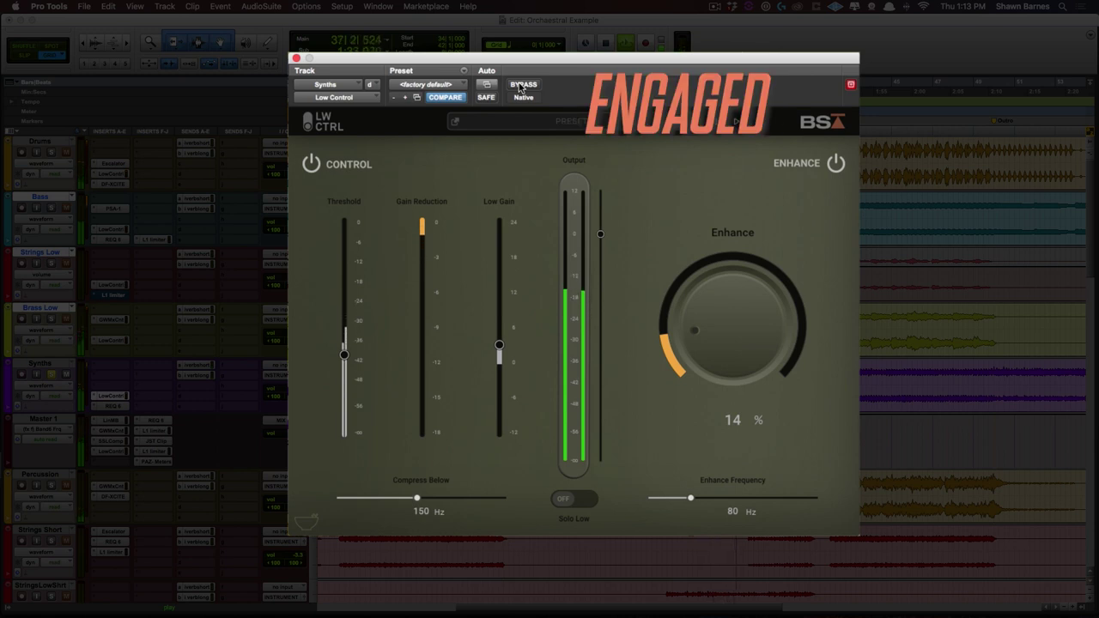
click(520, 86)
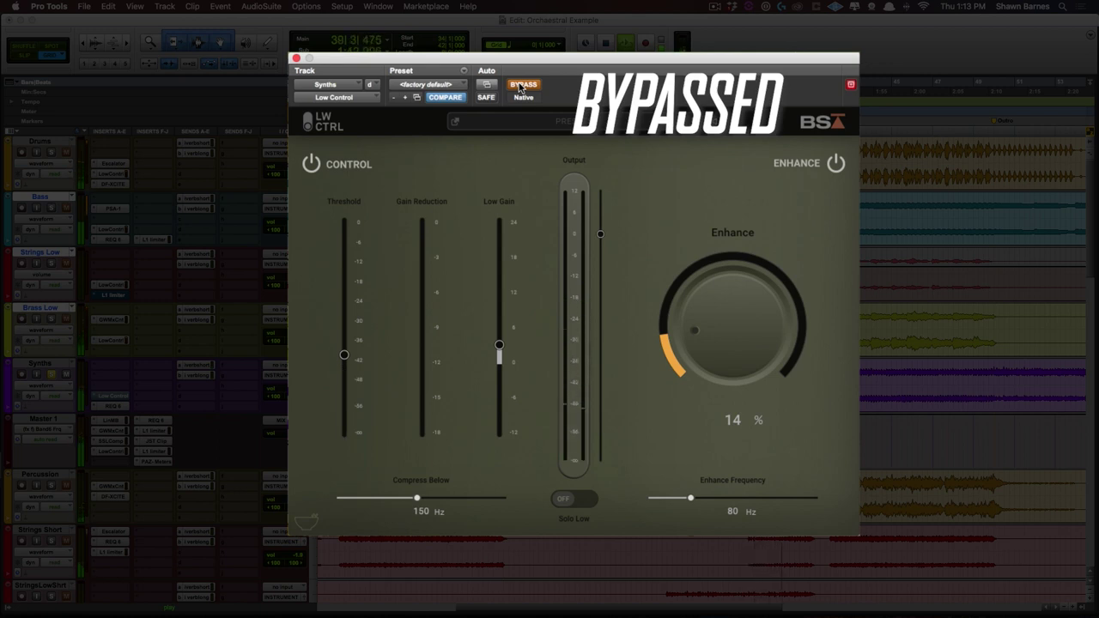
click(520, 86)
click(523, 85)
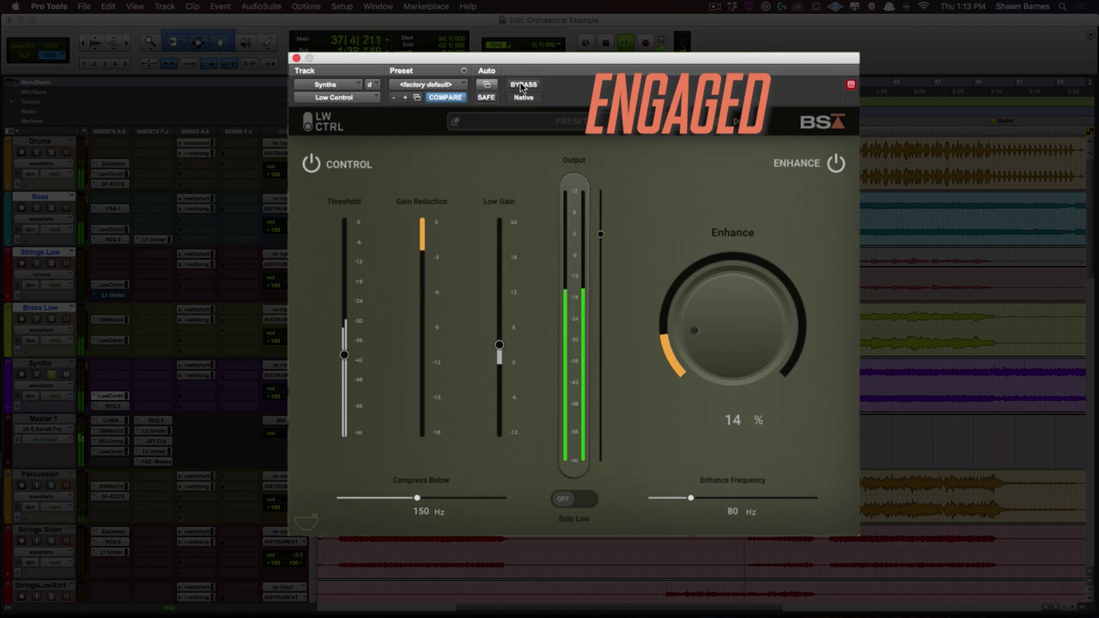
click(522, 85)
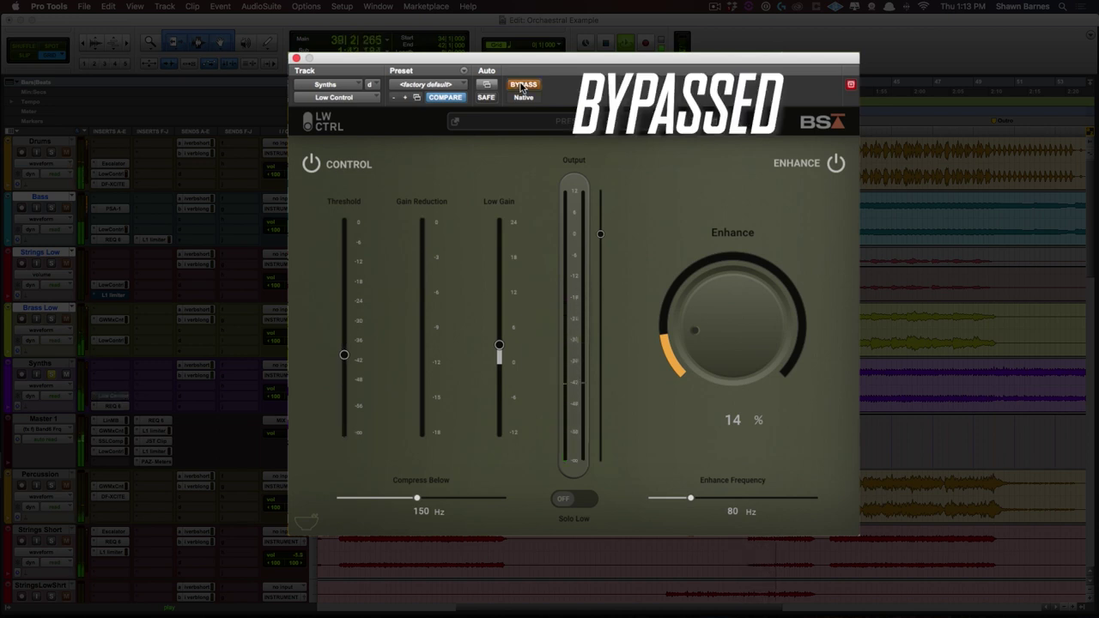
click(522, 85)
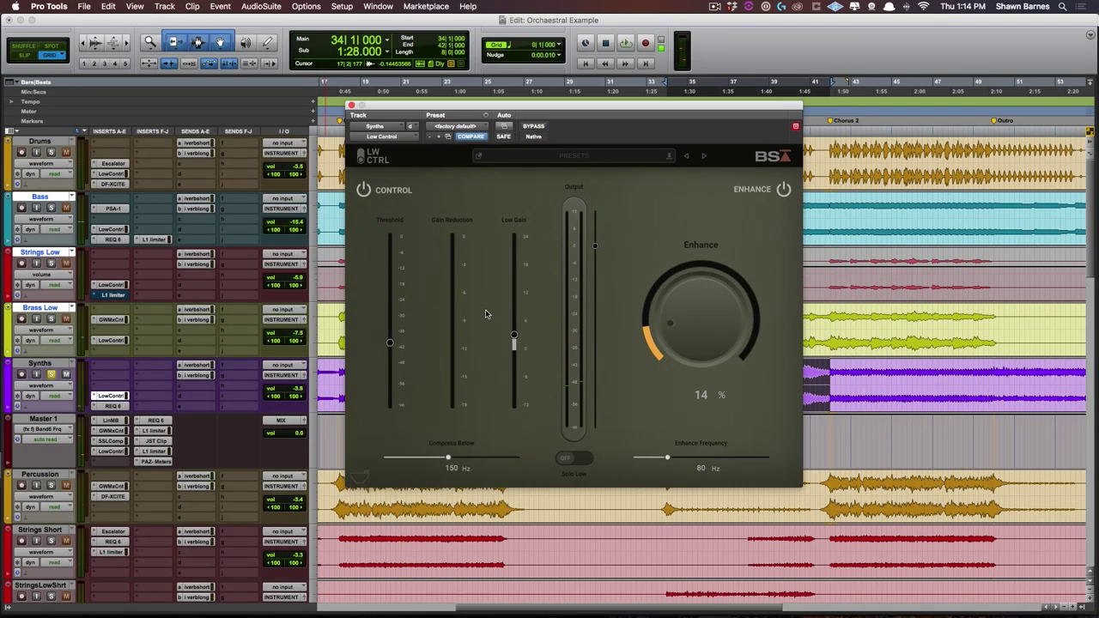
Raise the Synths' Low Gain to 14.0 dB during playback and compare the Control section bypassed and engaged.
mouse_move(518, 339)
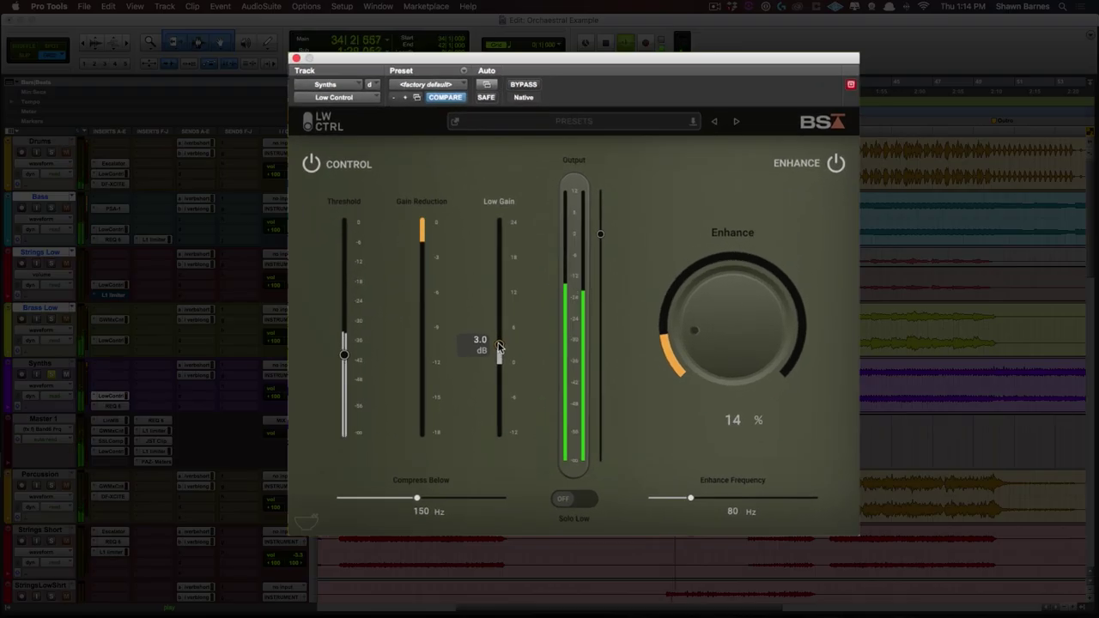
drag(499, 347, 501, 283)
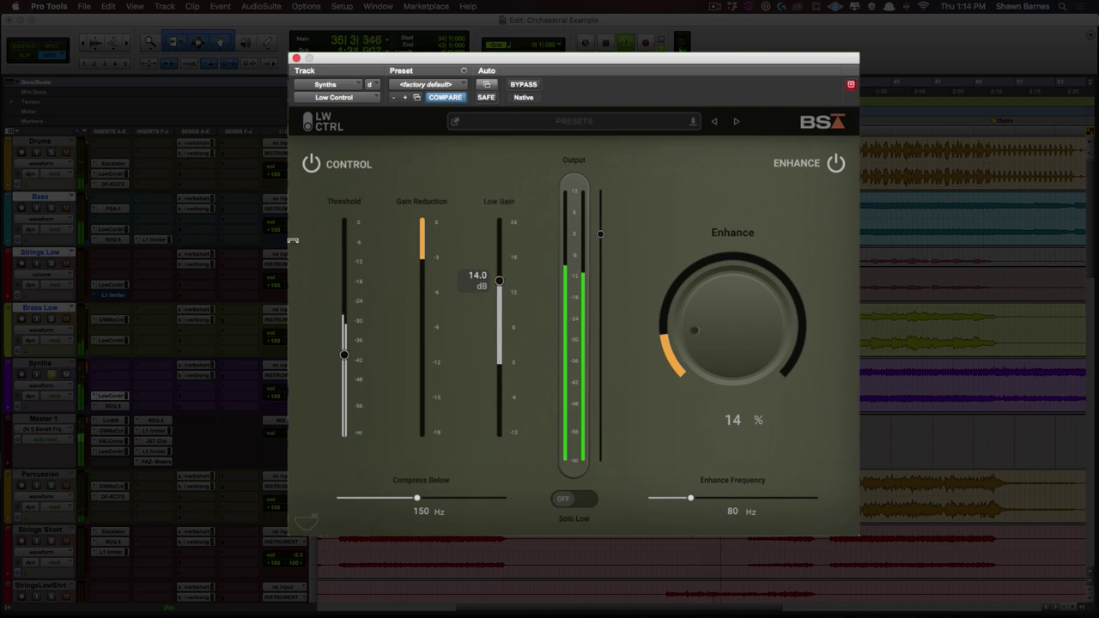
click(311, 164)
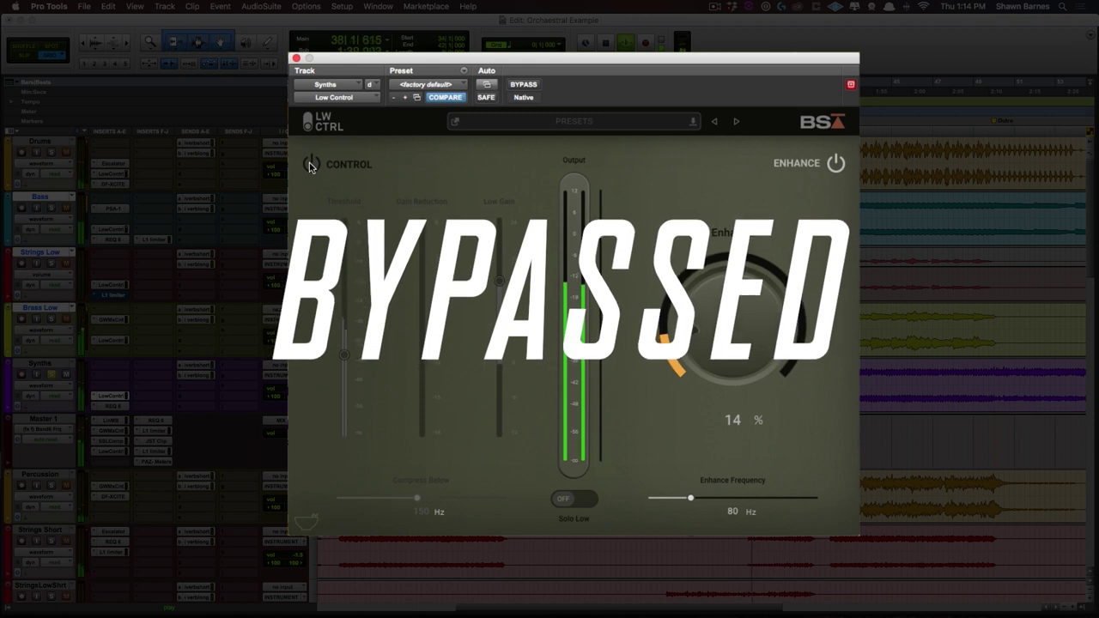
click(311, 164)
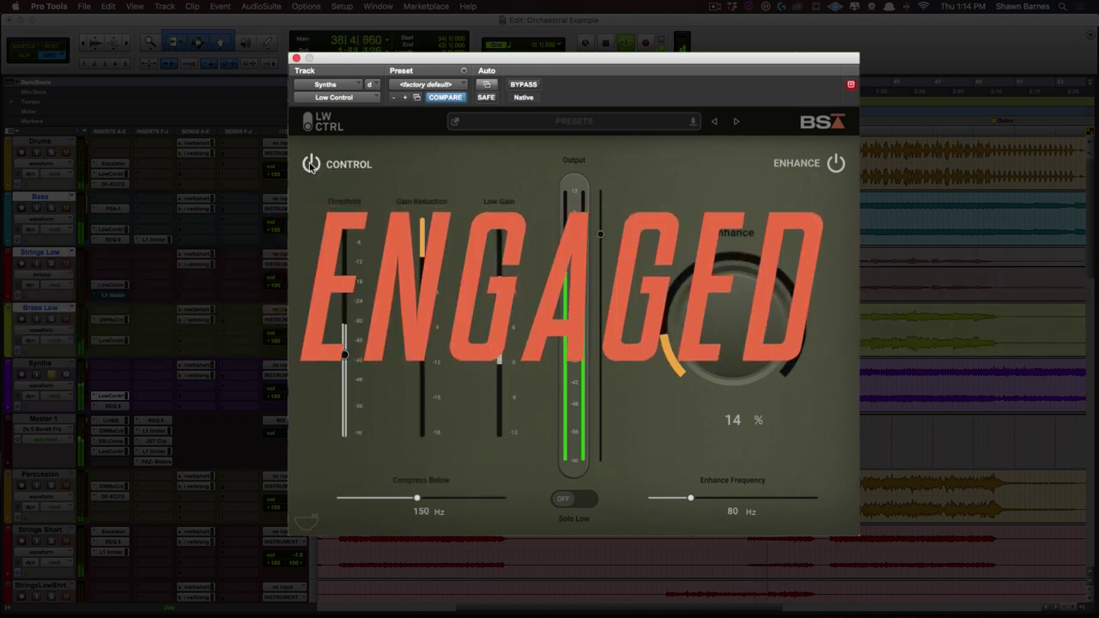
Set the Synths' Low Gain to 3.0 dB and compare the Control section bypassed and engaged.
drag(500, 279, 503, 307)
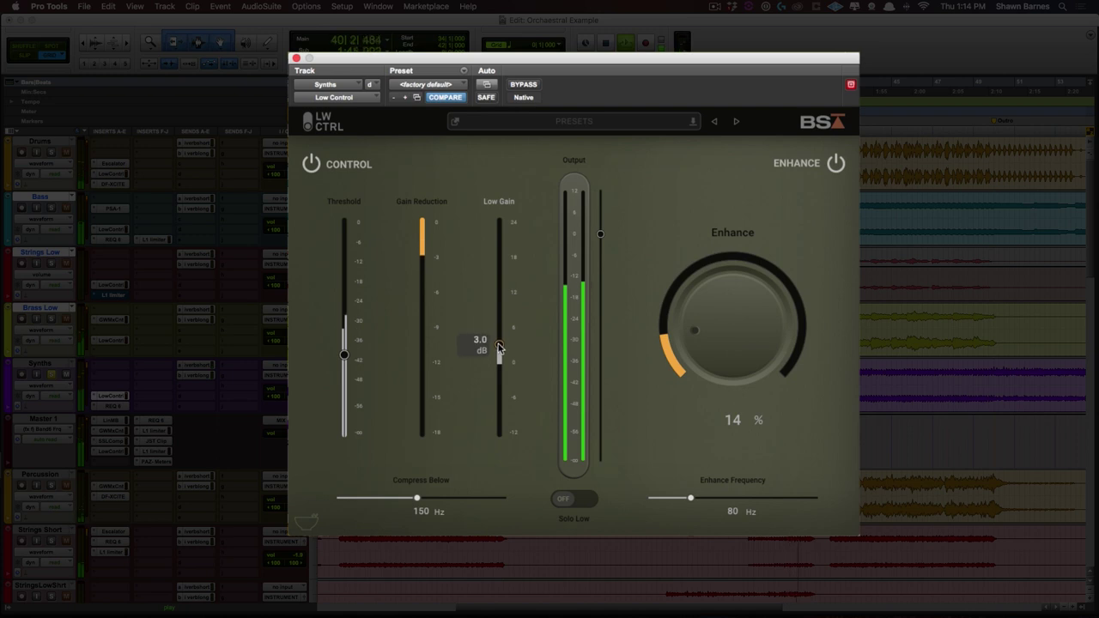
click(305, 167)
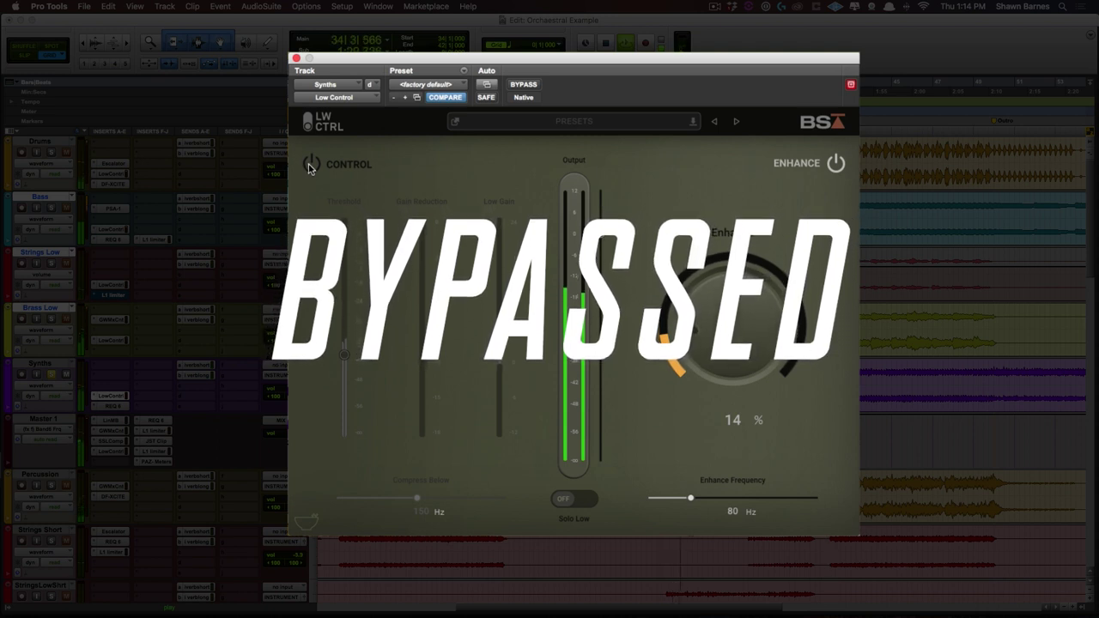
click(310, 167)
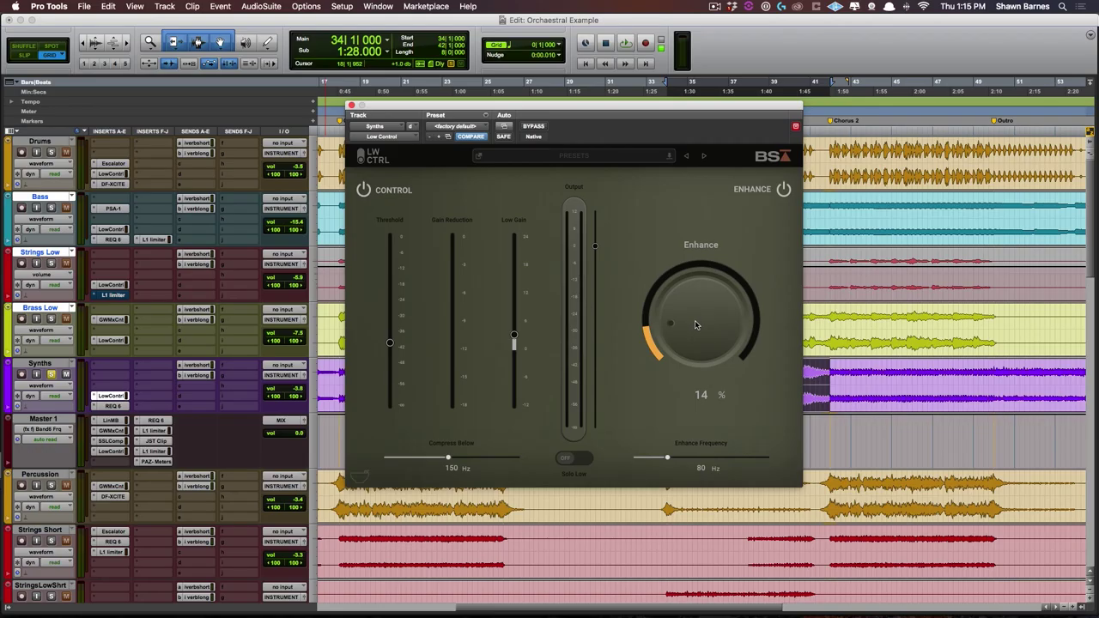
Raise the Synths' Enhance to 70% and Enhance Frequency to 160 Hz during playback, then stop playback.
key(space)
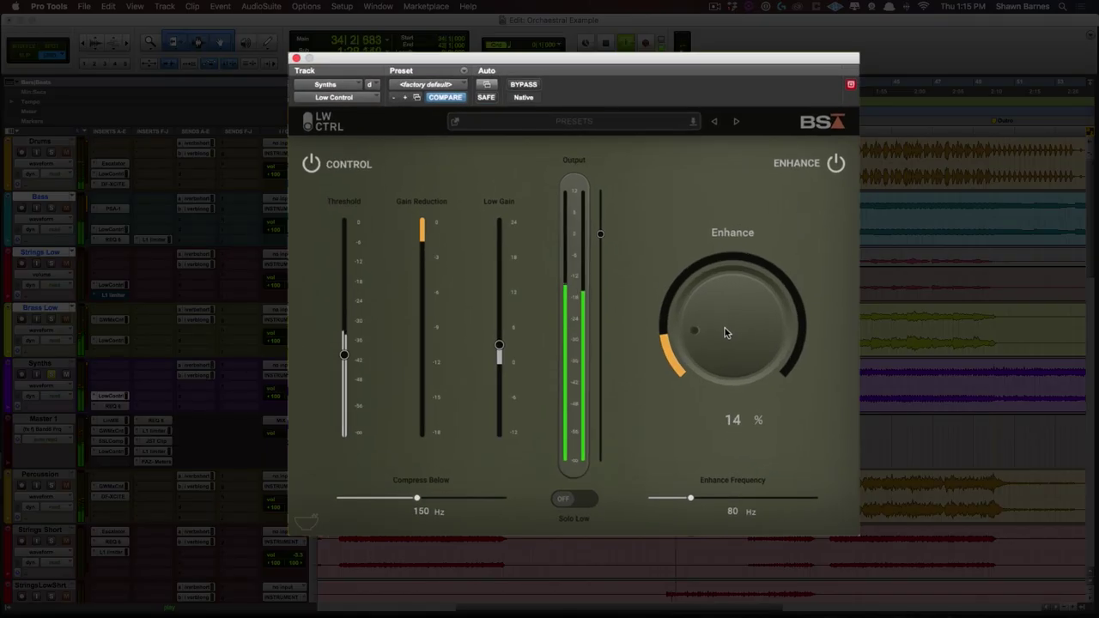
drag(718, 266, 718, 245)
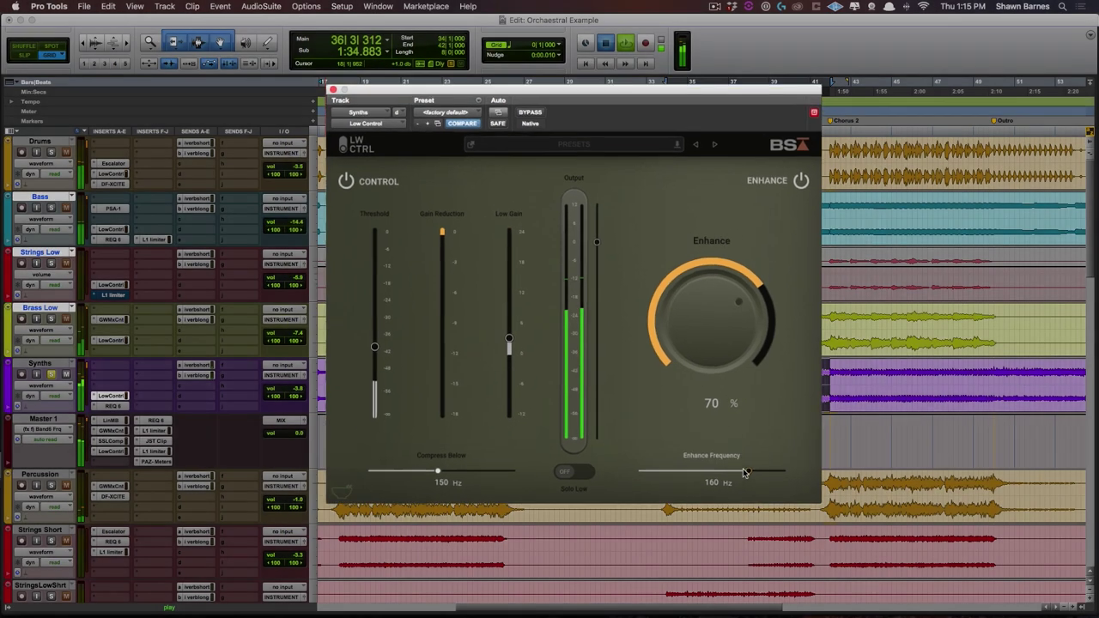
key(space)
Set the Synths' Enhance to 28% and compare the whole Low Control plugin bypassed and engaged.
drag(733, 326, 720, 400)
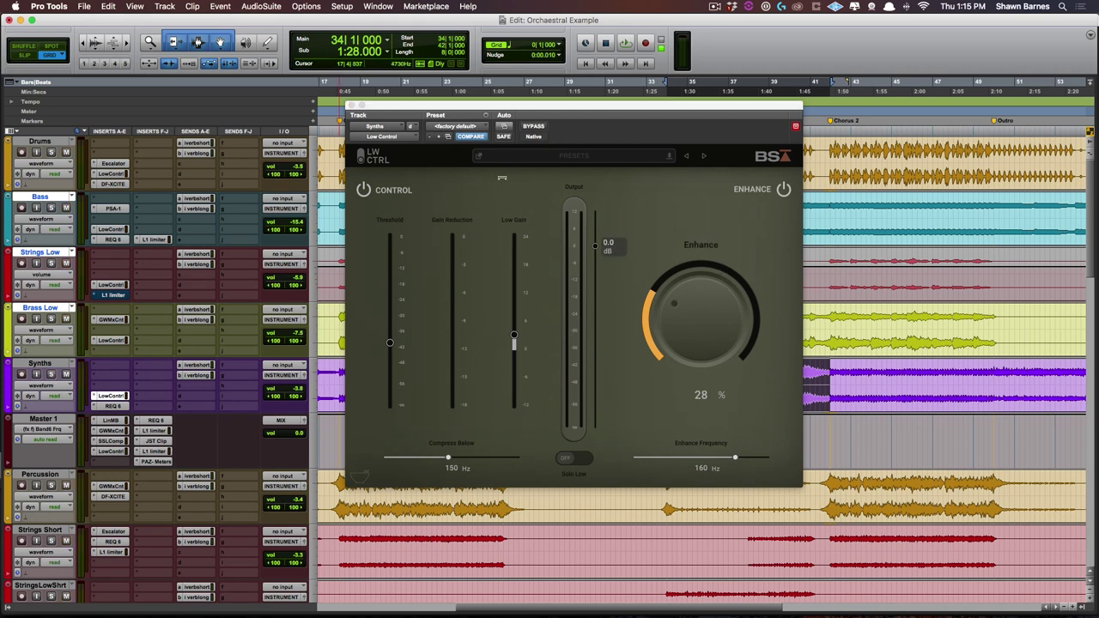
click(528, 128)
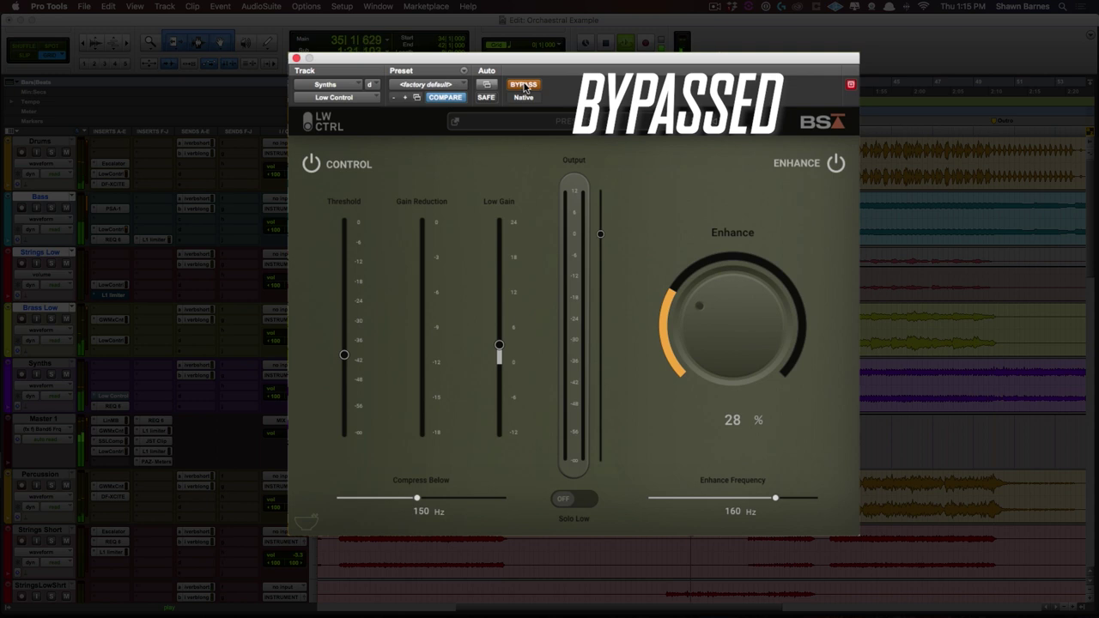
click(524, 85)
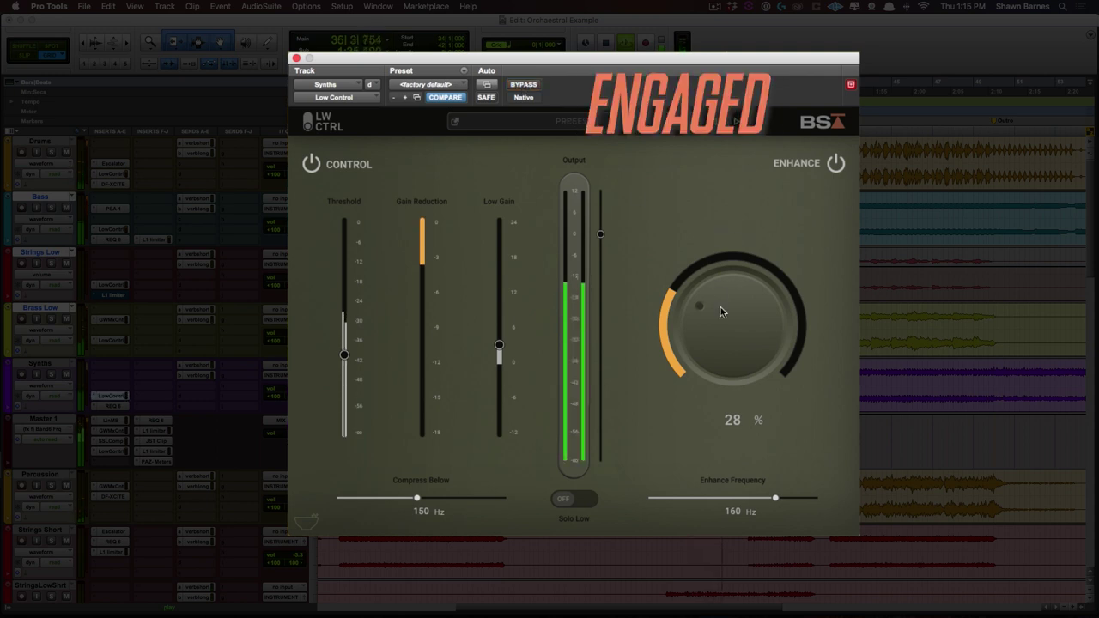
Lower the Synths' Enhance to 21% during playback and compare the plugin bypassed and engaged, leaving it engaged.
drag(720, 325, 721, 328)
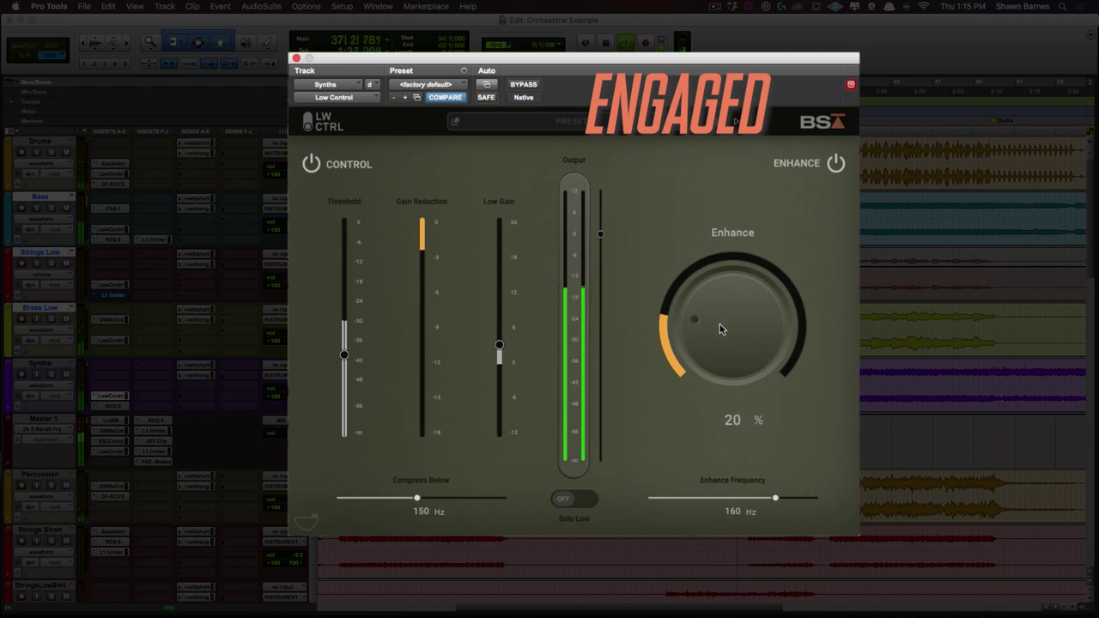
click(526, 86)
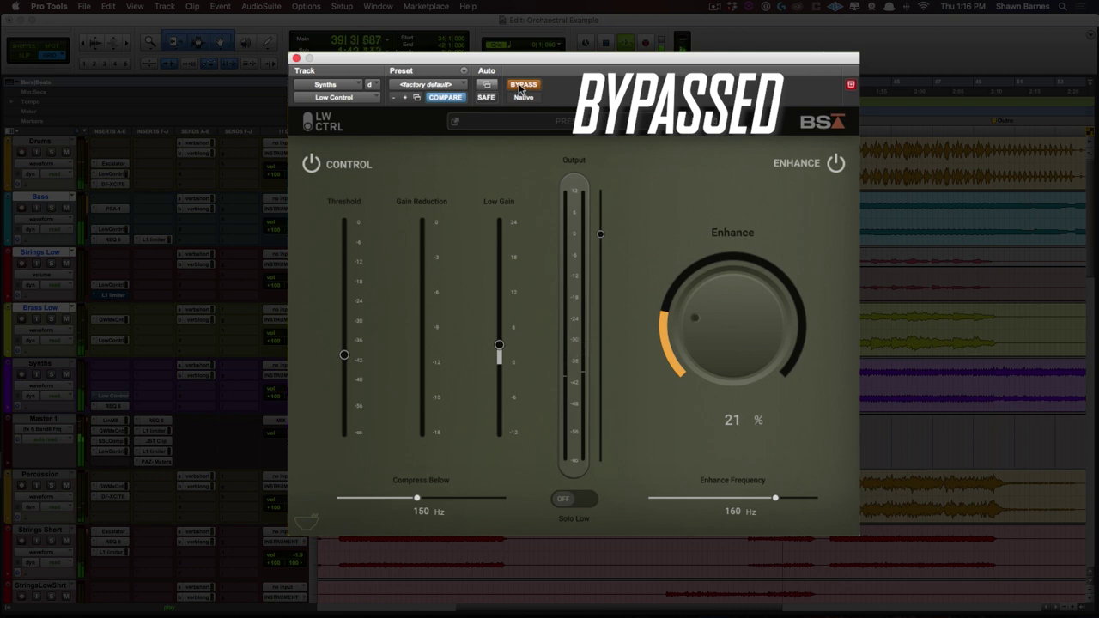
click(521, 87)
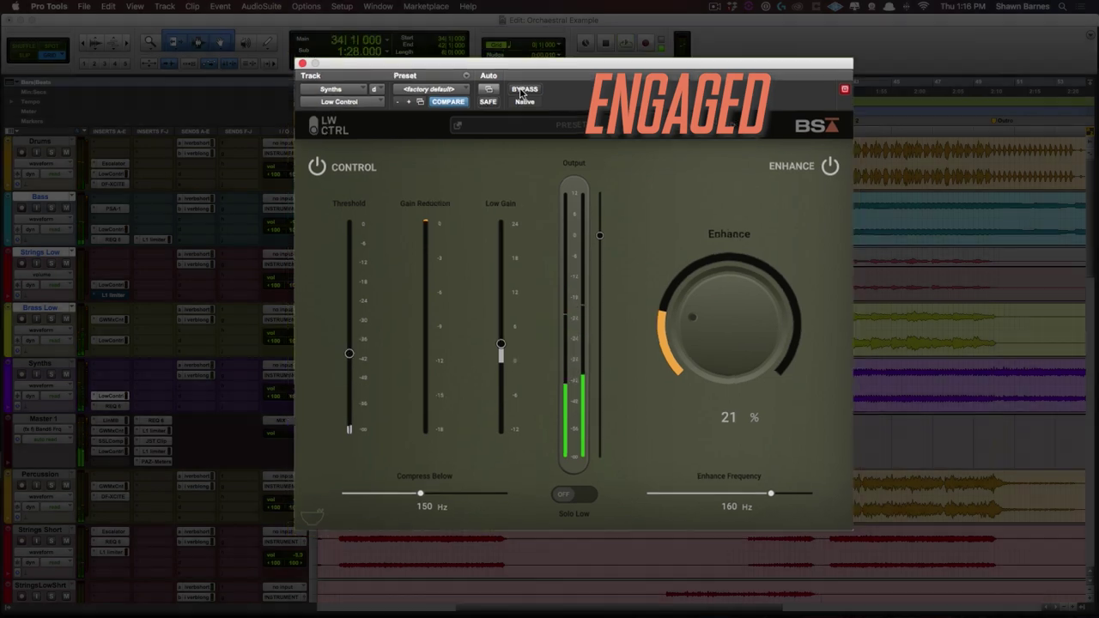
Play the mix from 17|4|000, just before Chorus 1, with Low Control bypassed on the tracks from Drums through Master 1.
key(space)
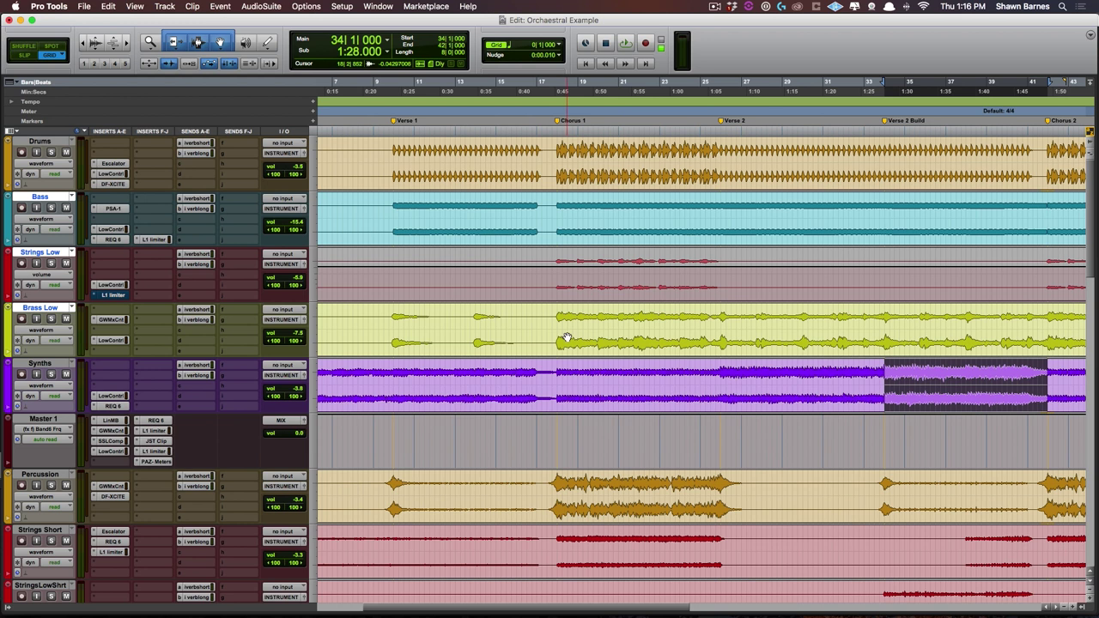
click(552, 318)
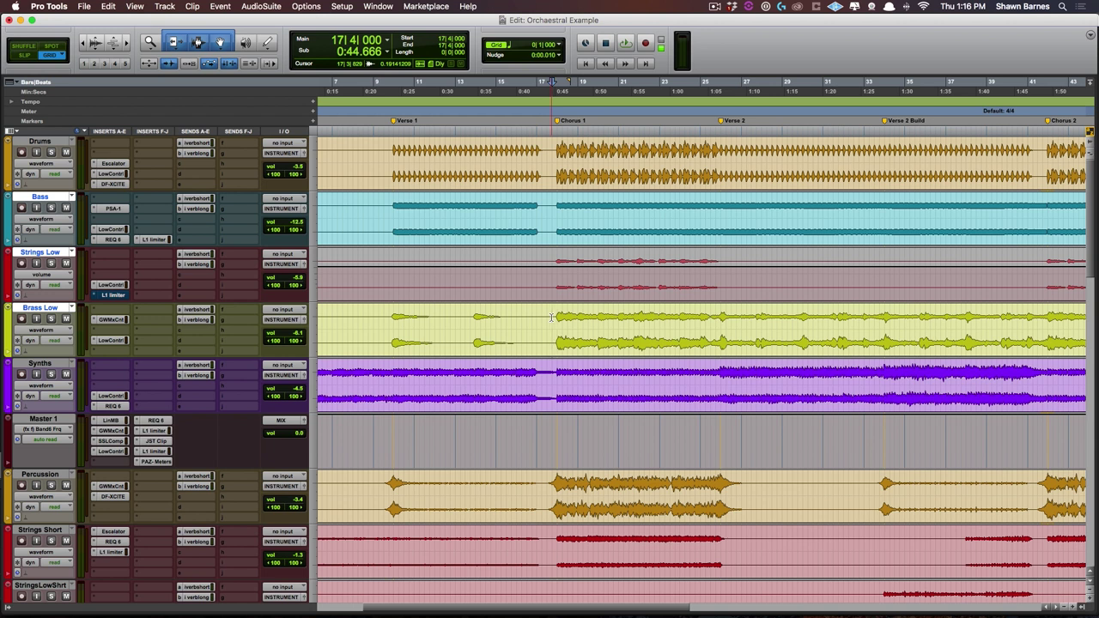
click(49, 143)
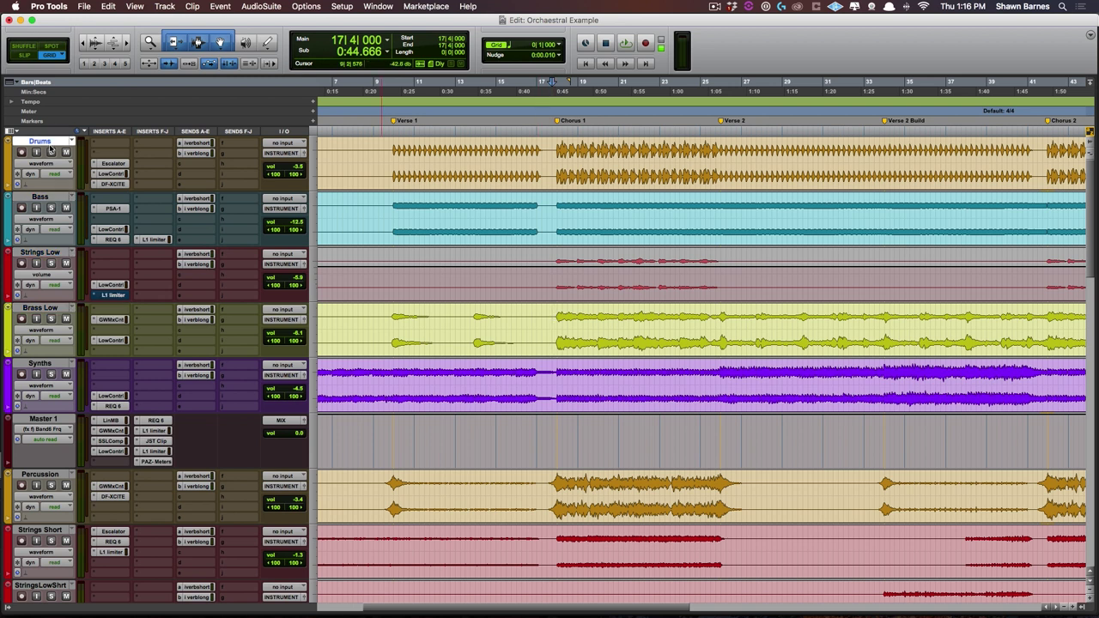
alt+super+click(112, 451)
key(space)
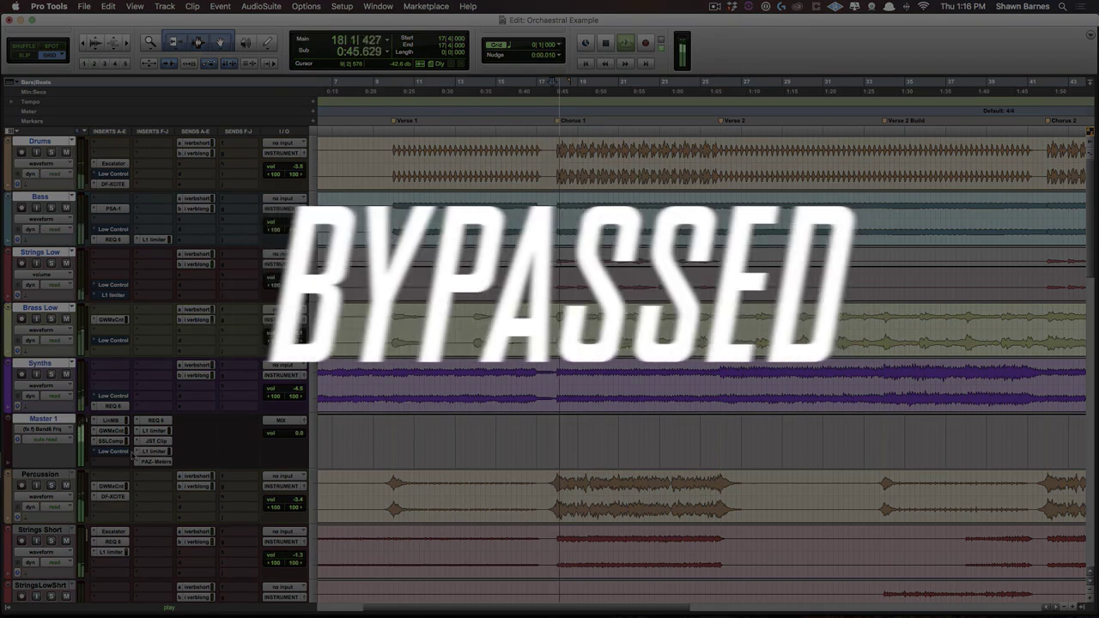
Compare the full mix with the selected tracks' Low Control inserts engaged and bypassed, leave them engaged and stop playback.
alt+super+click(112, 452)
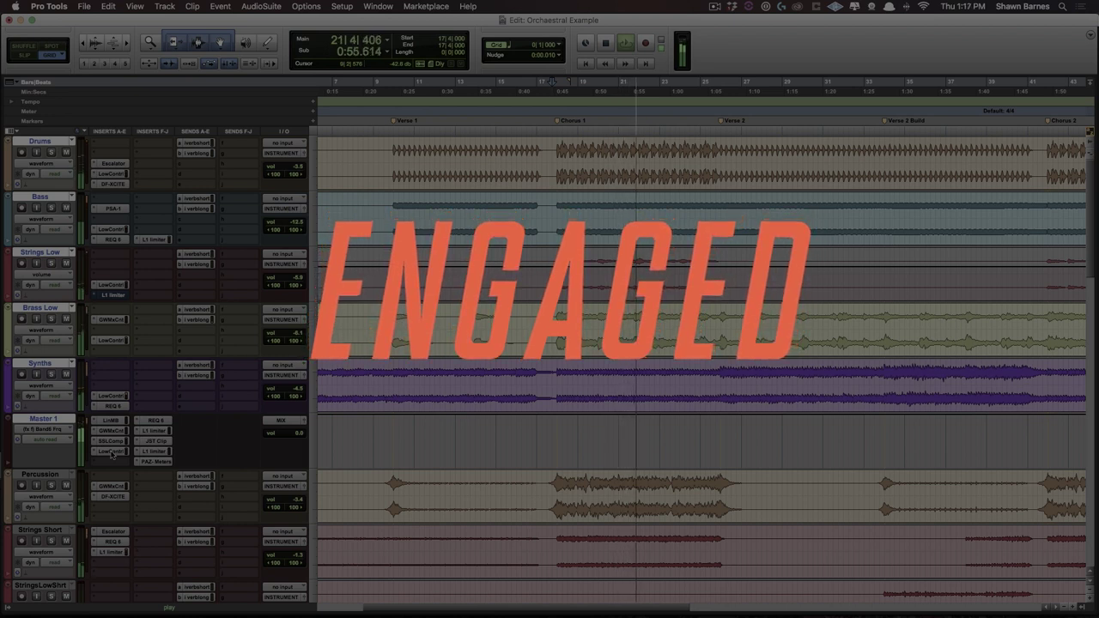
alt+super+click(112, 452)
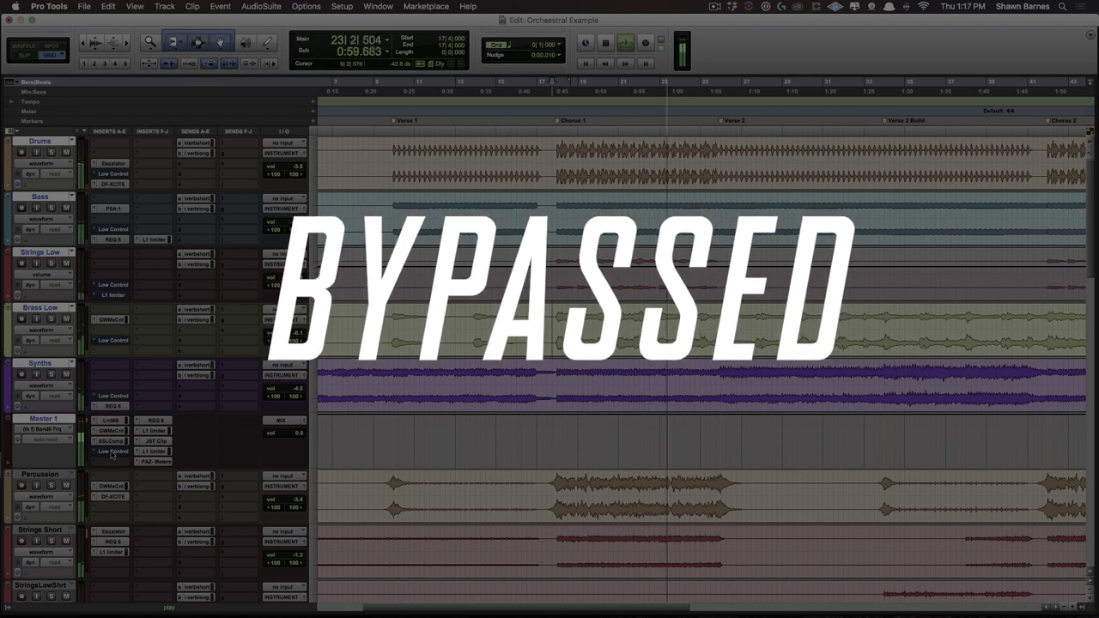
alt+super+click(112, 452)
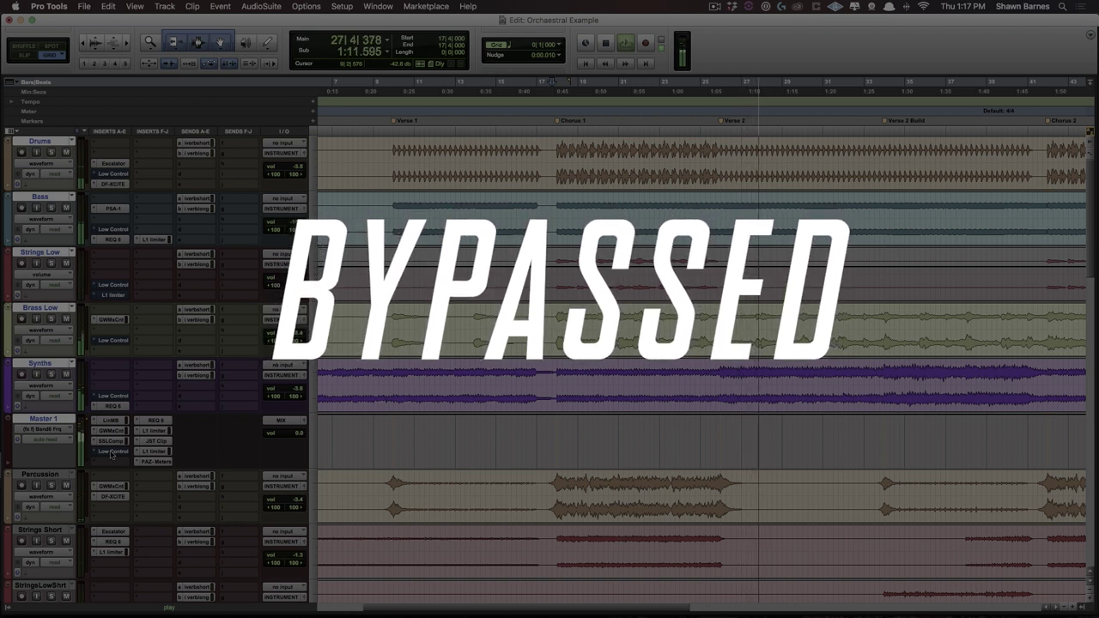
alt+super+click(111, 452)
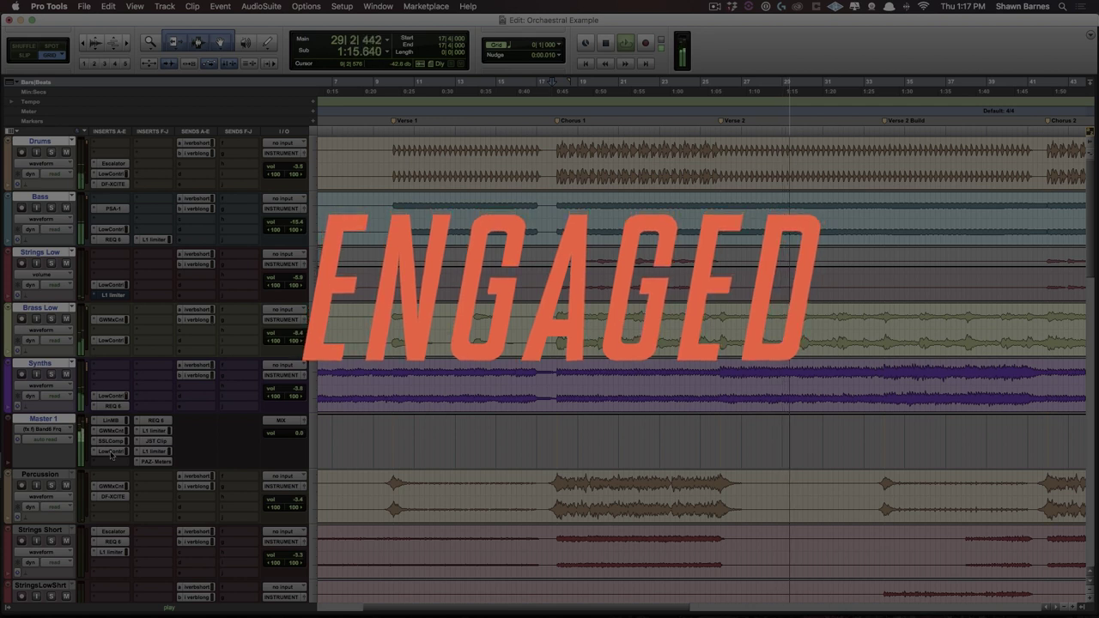
alt+super+click(111, 452)
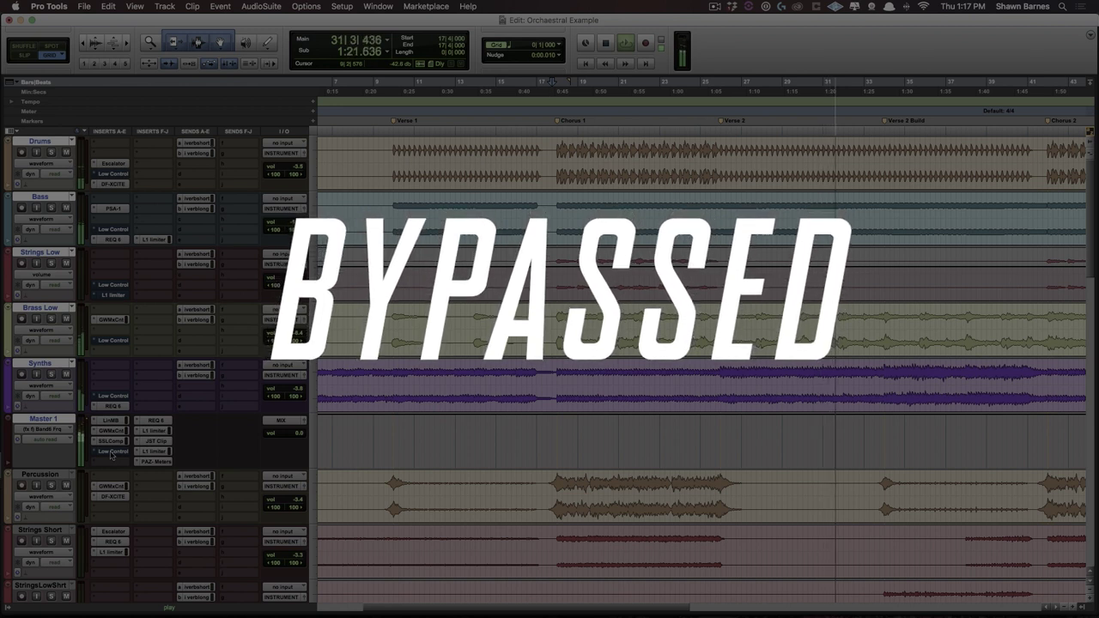
alt+super+click(110, 453)
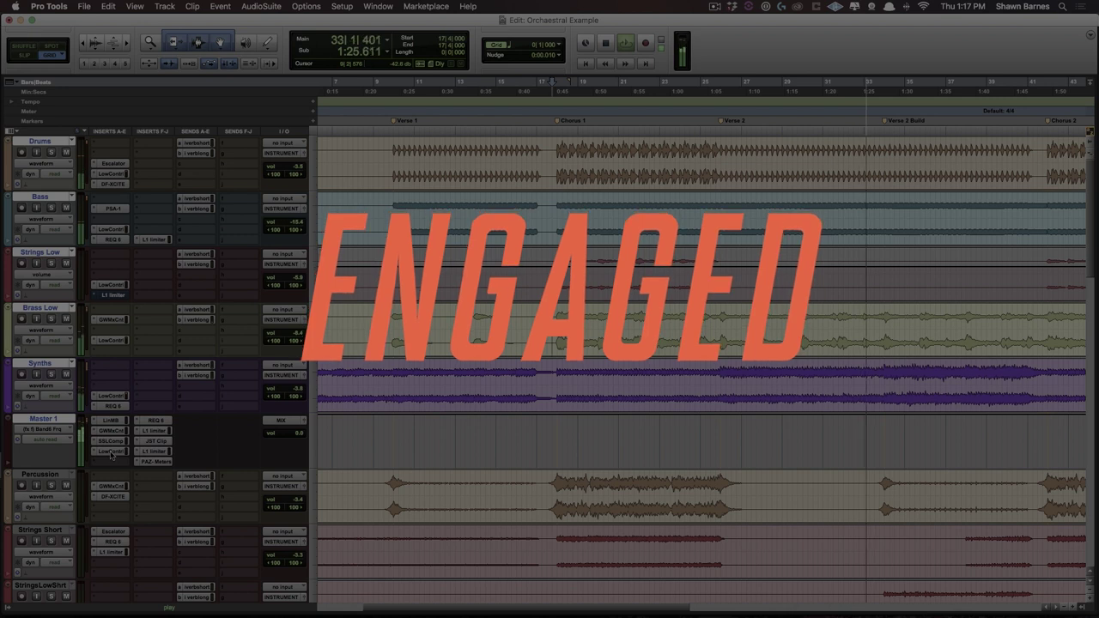
key(space)
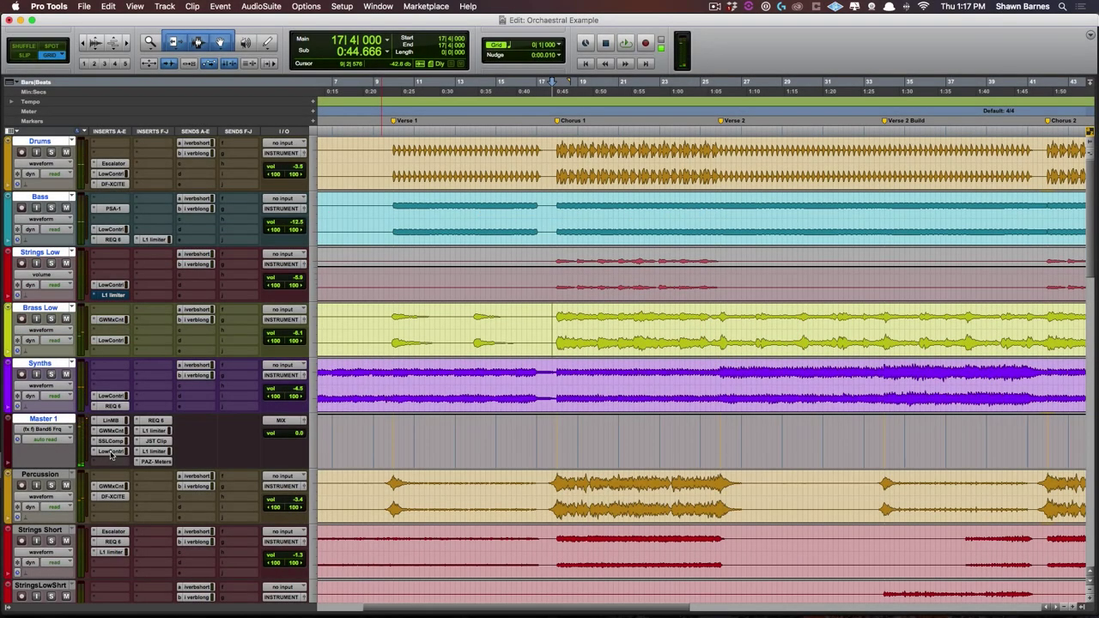